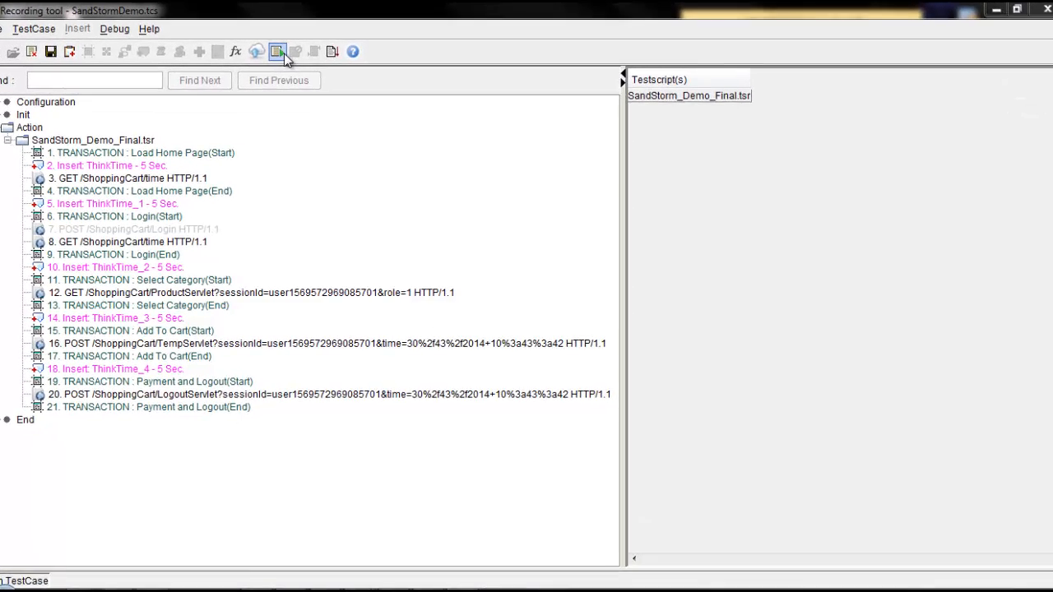
Debug-run the test case for 1 iteration with Ignore Think-time and Detail Logging enabled, and review the debug execution report
click(284, 55)
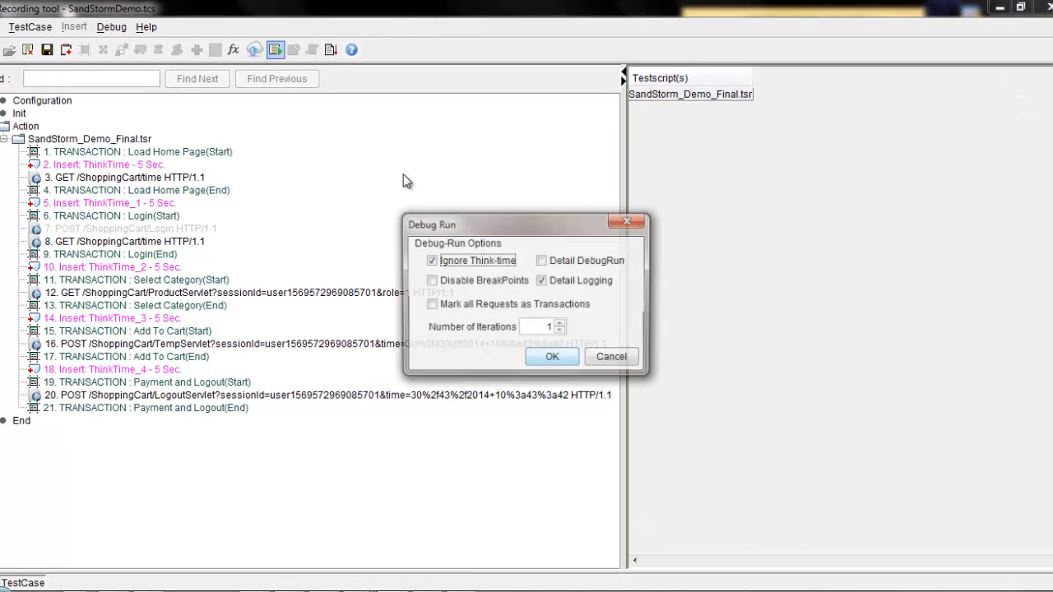
click(553, 359)
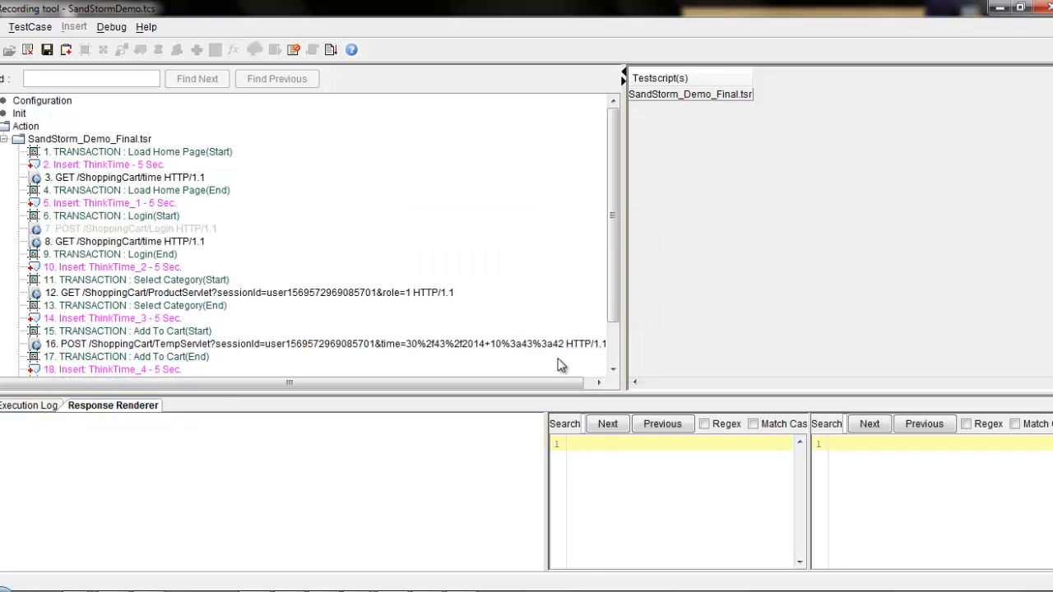
drag(534, 394, 518, 220)
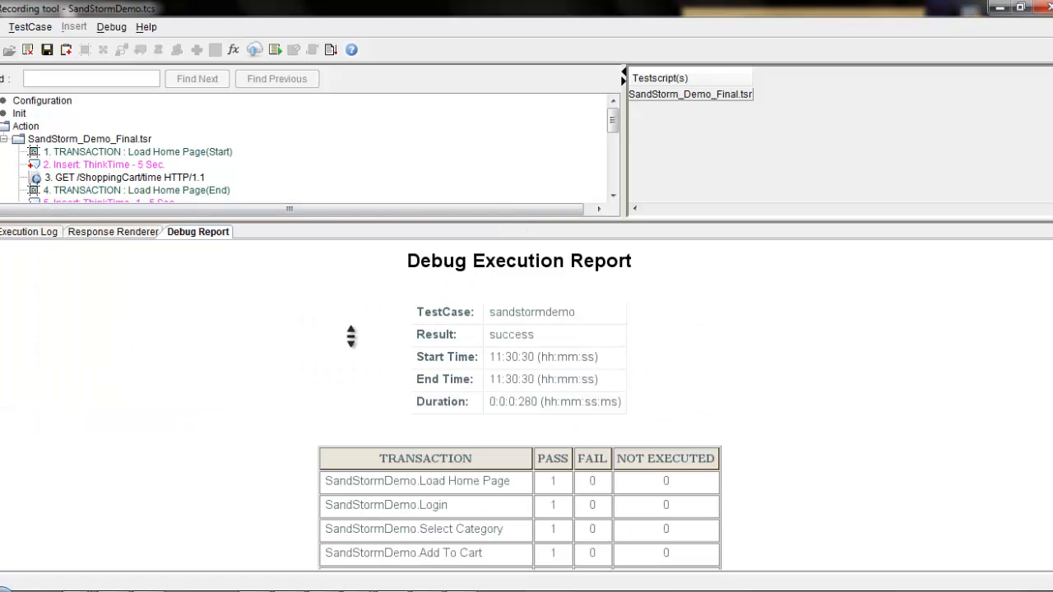
scroll(352, 333, down, 1)
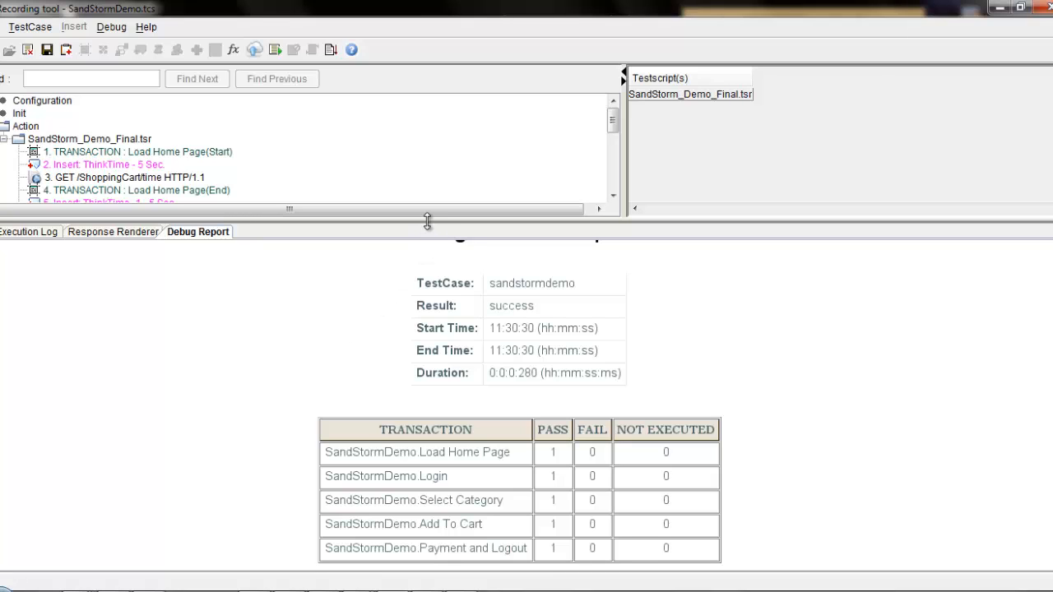
drag(427, 220, 418, 313)
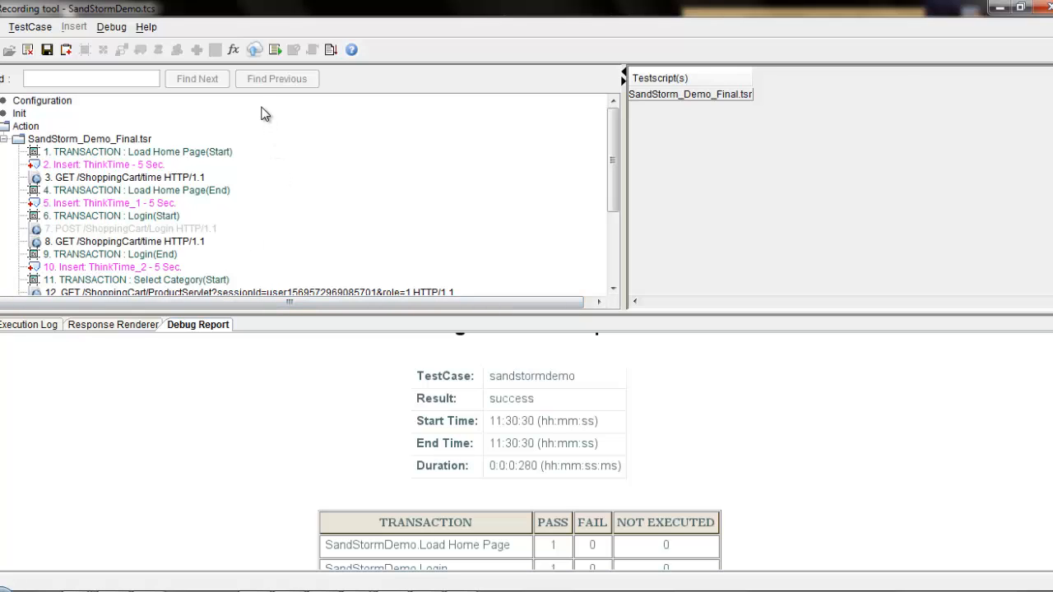
Start the test case upload and connect to the portal with the account username and password
click(255, 51)
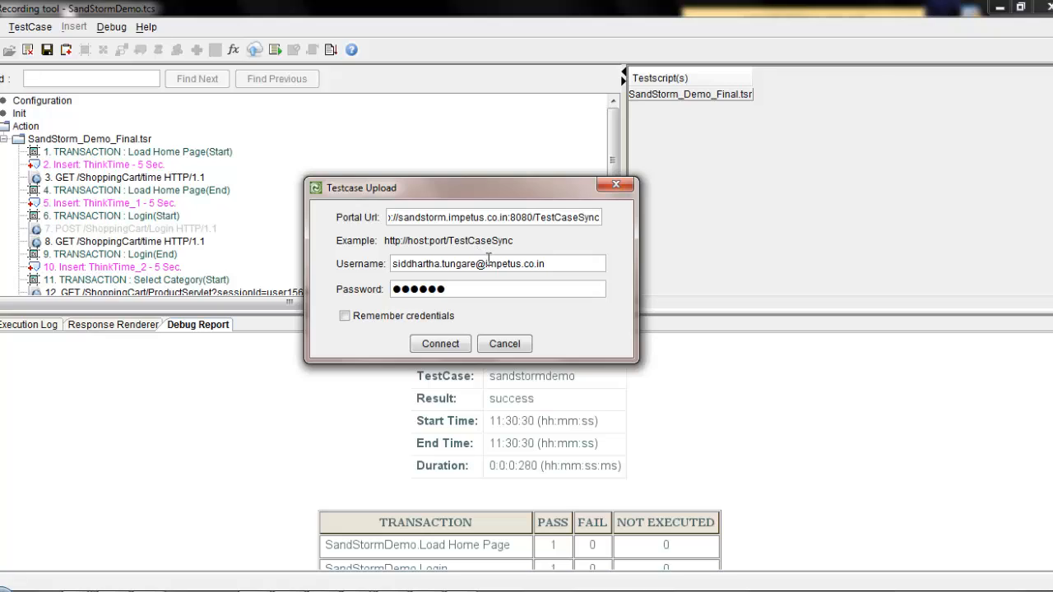
click(492, 289)
click(441, 346)
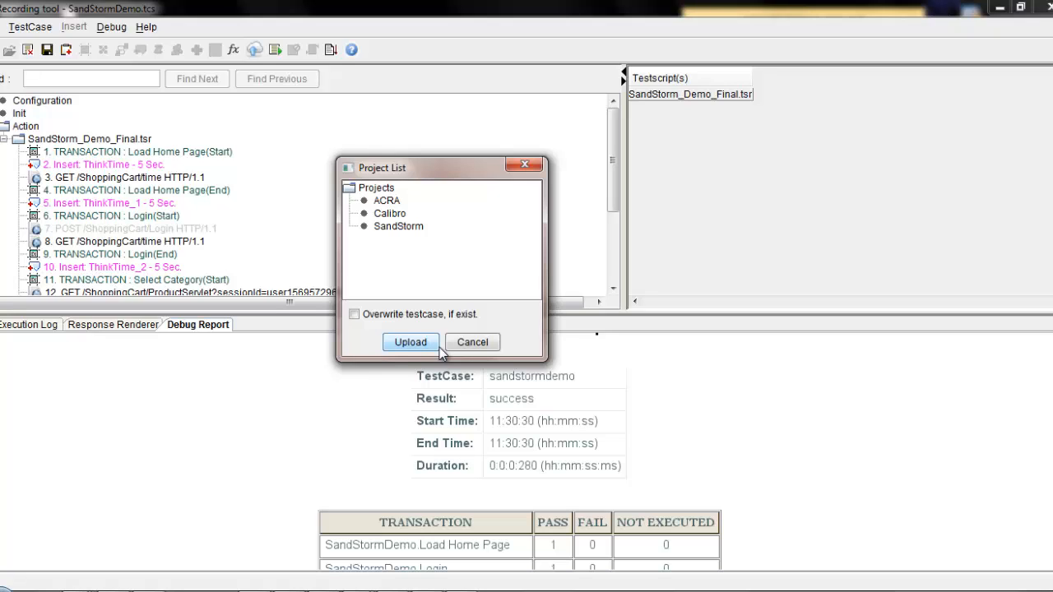
Upload the test case to the SandStorm project without overwriting existing test cases
click(400, 226)
click(409, 342)
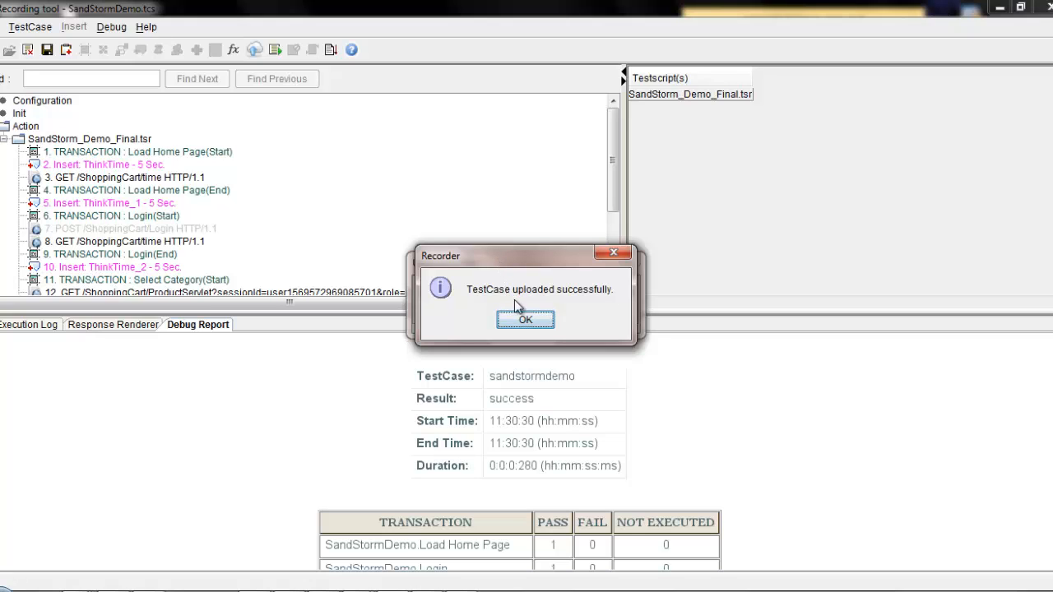
click(529, 323)
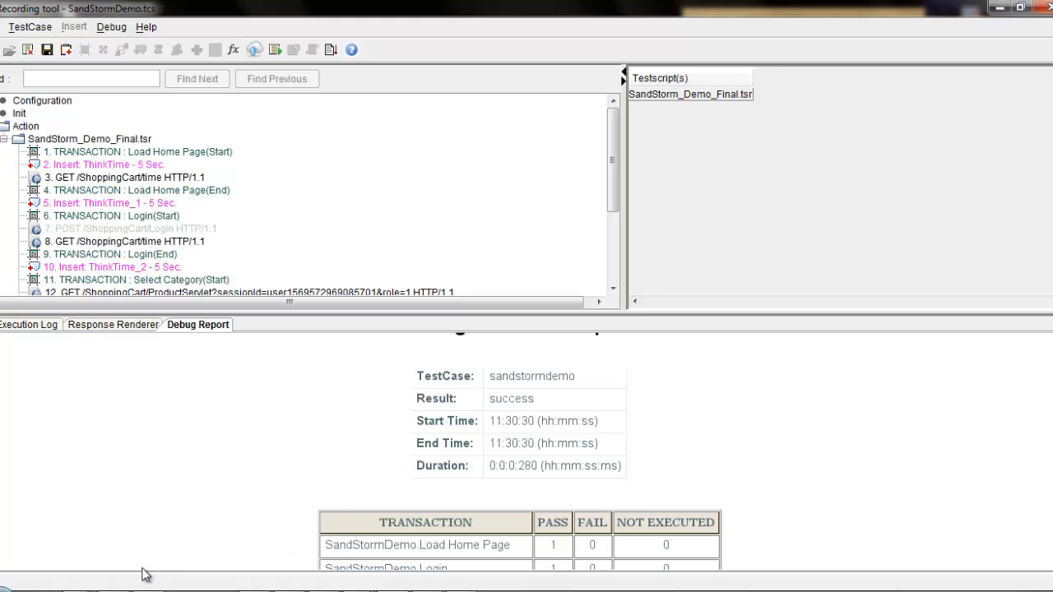
Switch to the SandStorm login page in Chrome and sign in with the account e-mail and password
mouse_move(112, 589)
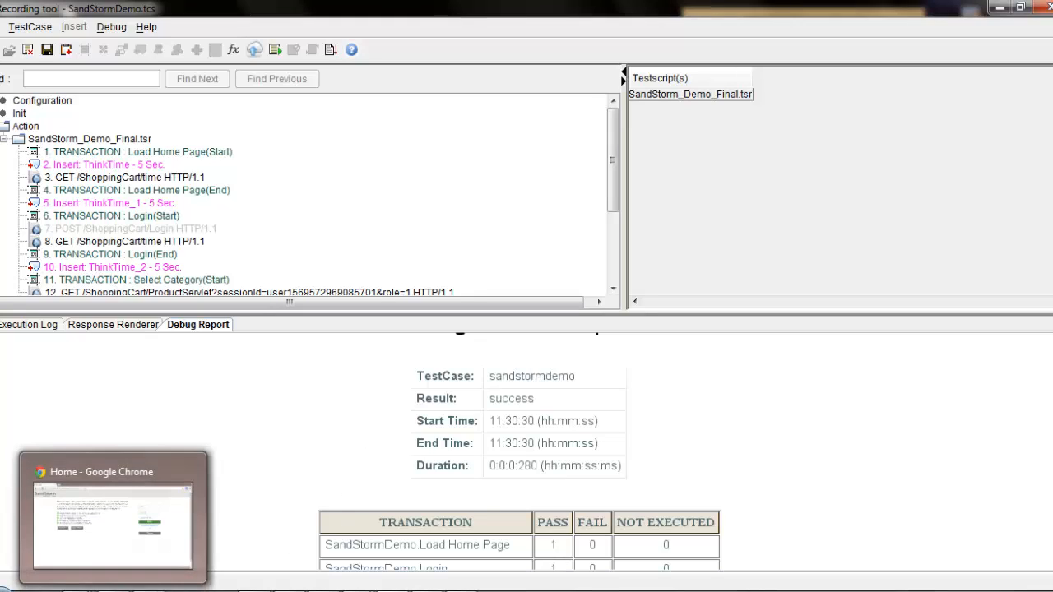
click(113, 526)
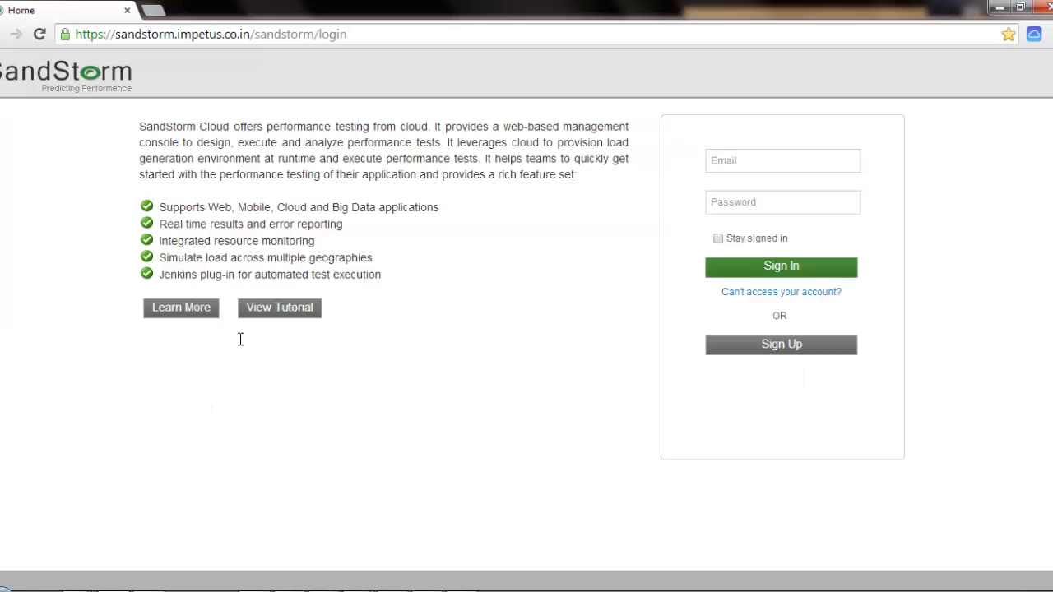
click(764, 169)
text(sid)
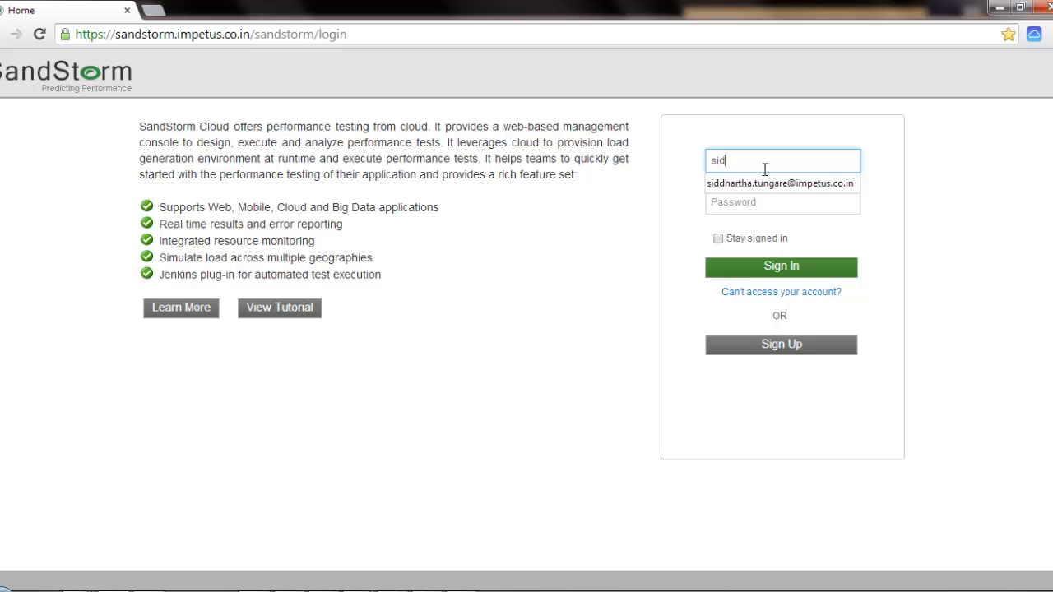
key(Down)
key(Return)
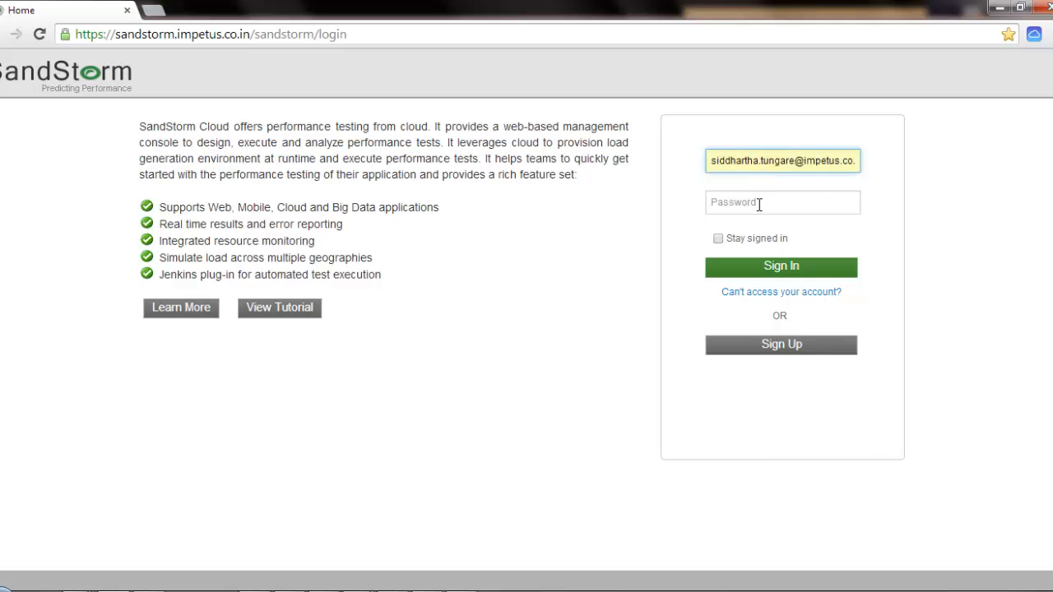
click(757, 204)
text(••••••)
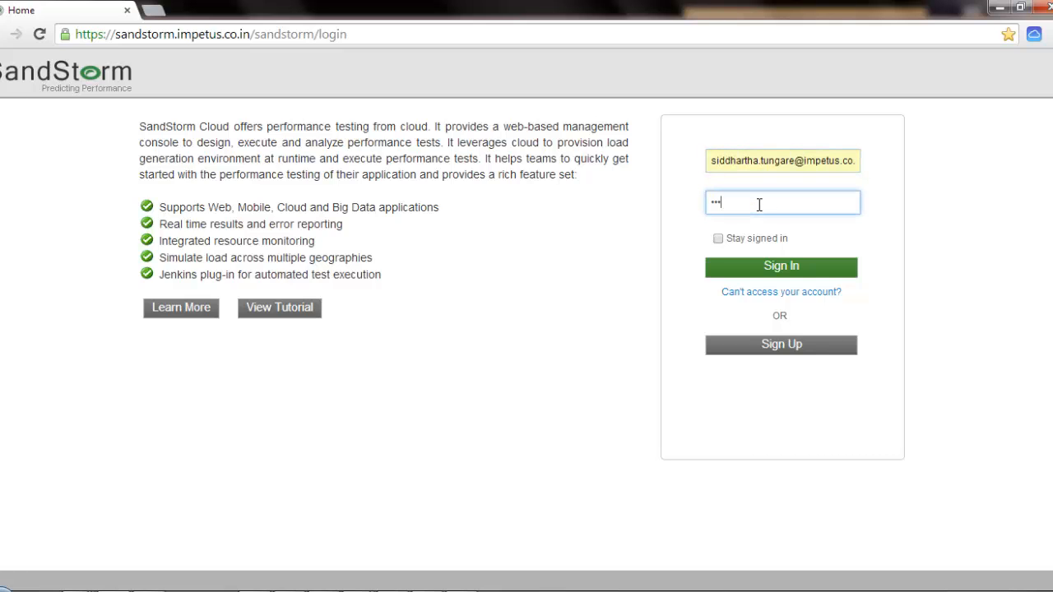
click(779, 269)
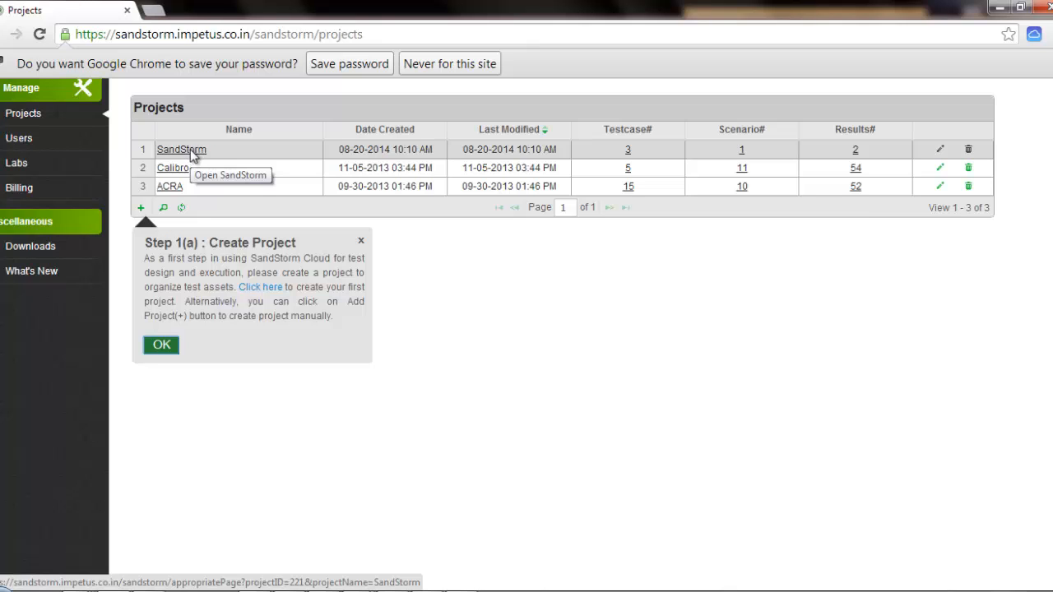
Open the SandStorm project, check its test cases, and go to its scenarios
click(190, 153)
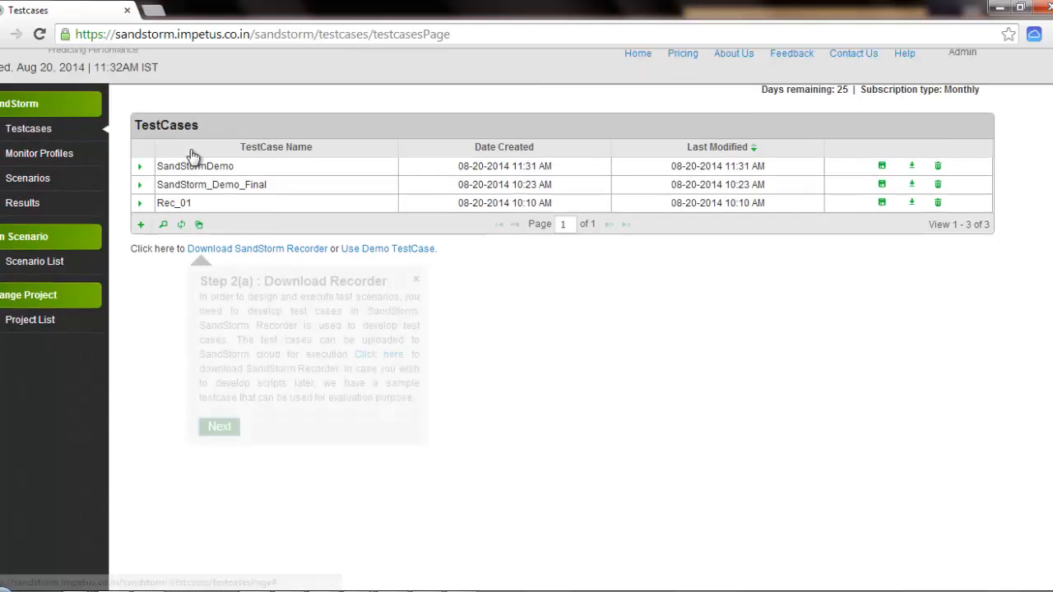
scroll(625, 298, up, 3)
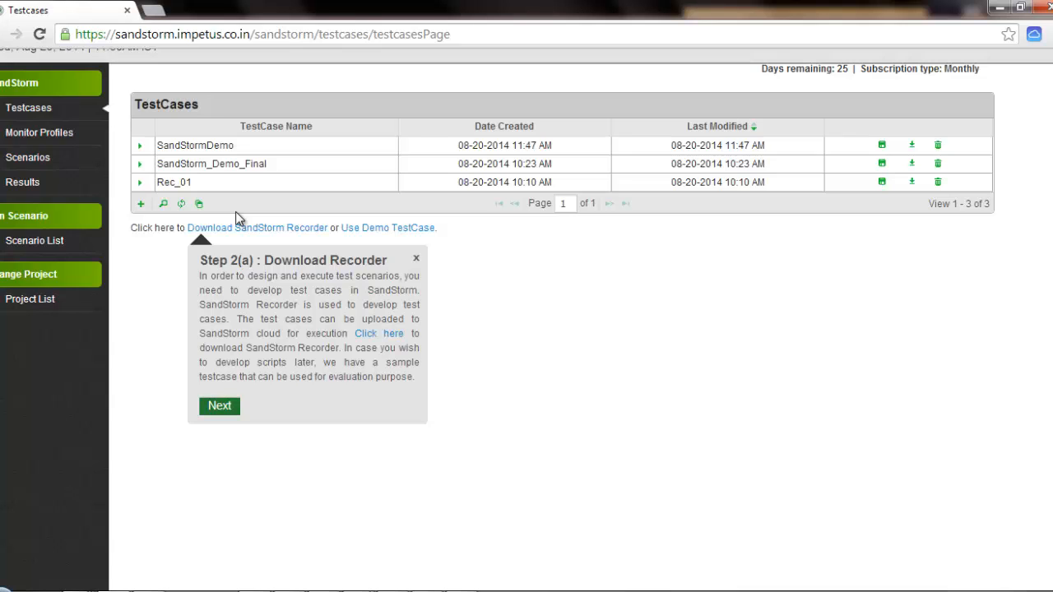
click(47, 165)
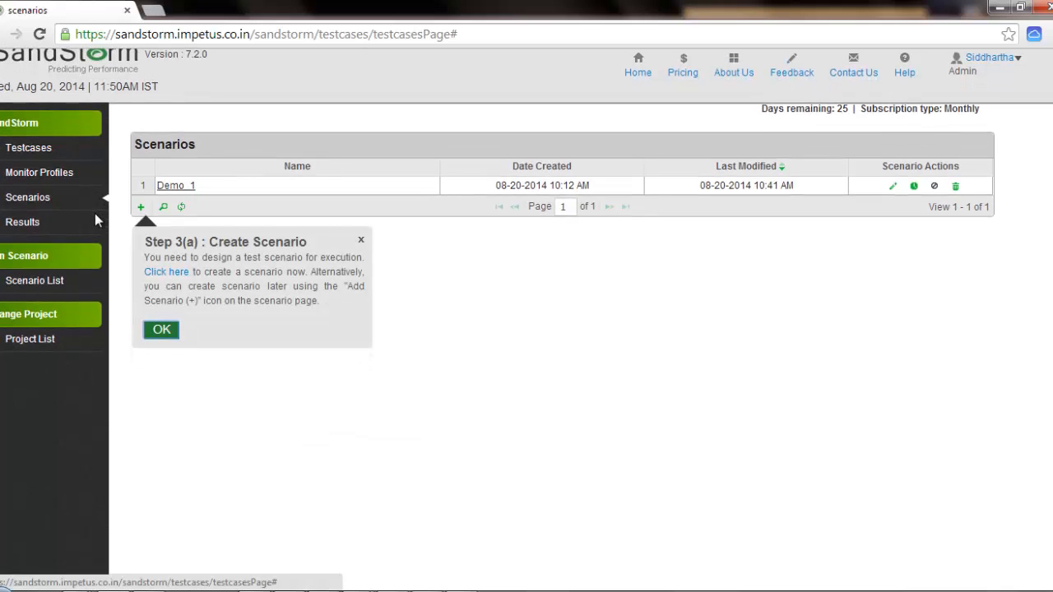
Start a new scenario named SS_Scr_1 with the description "Demo Scenario"
click(141, 209)
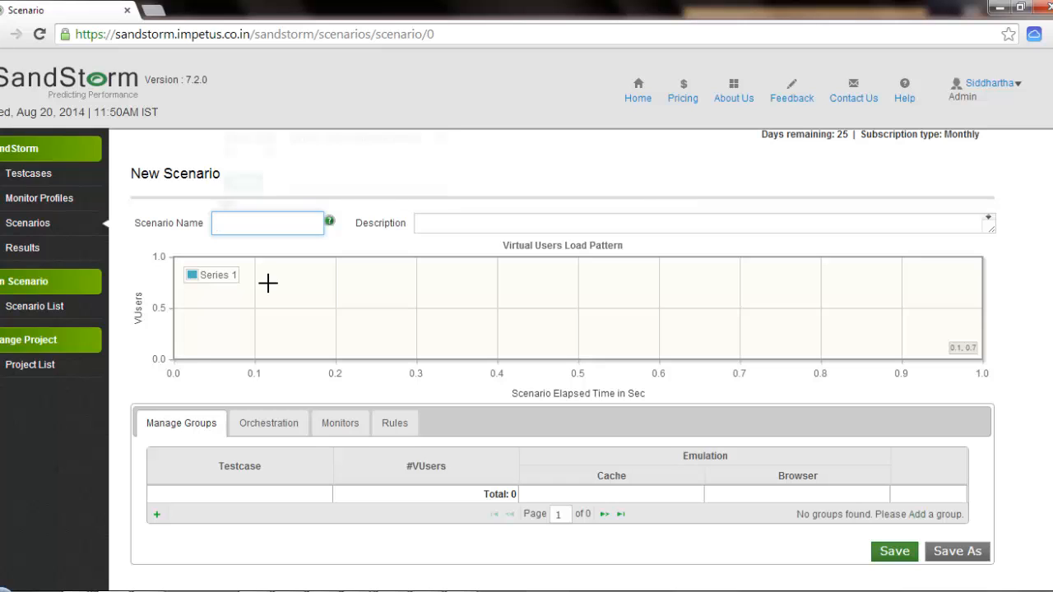
click(283, 223)
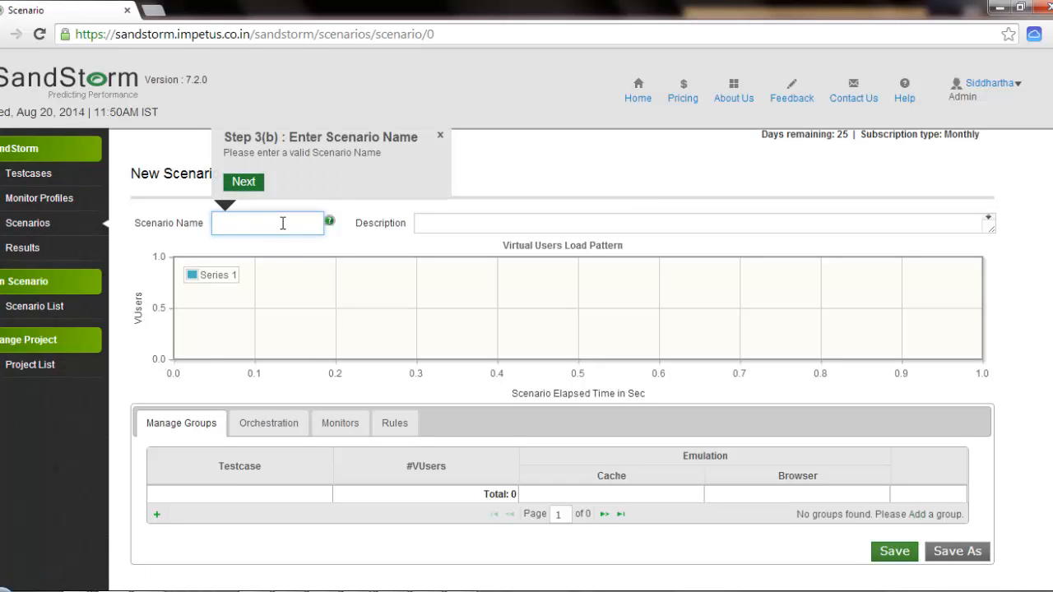
text(SS_Scr_1)
click(450, 227)
text(De)
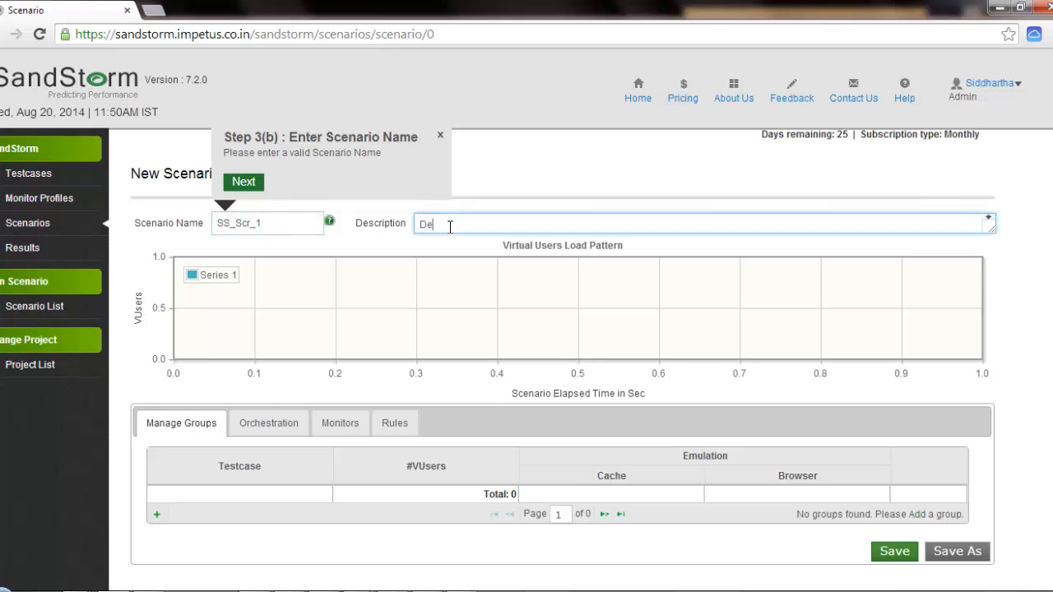
text(mo Scenario)
Add a new group to the scenario and name it Default
scroll(450, 227, down, 3)
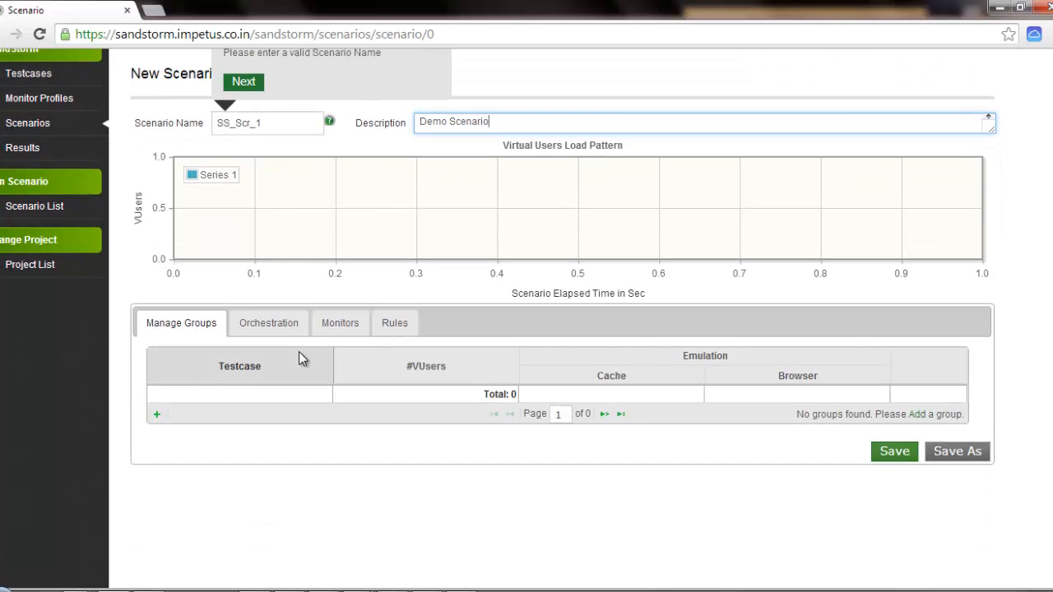
click(158, 415)
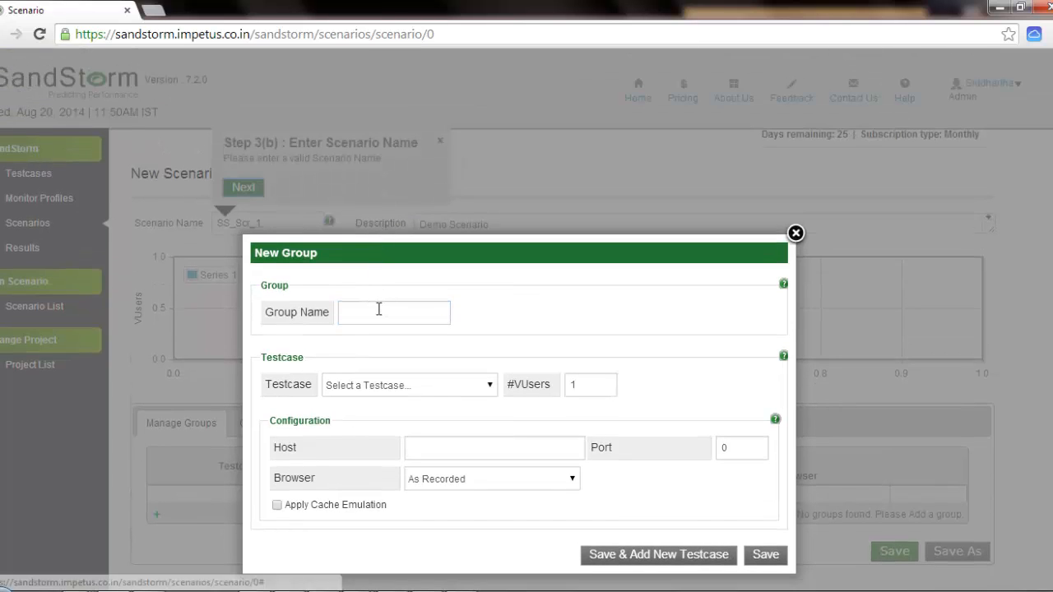
click(379, 309)
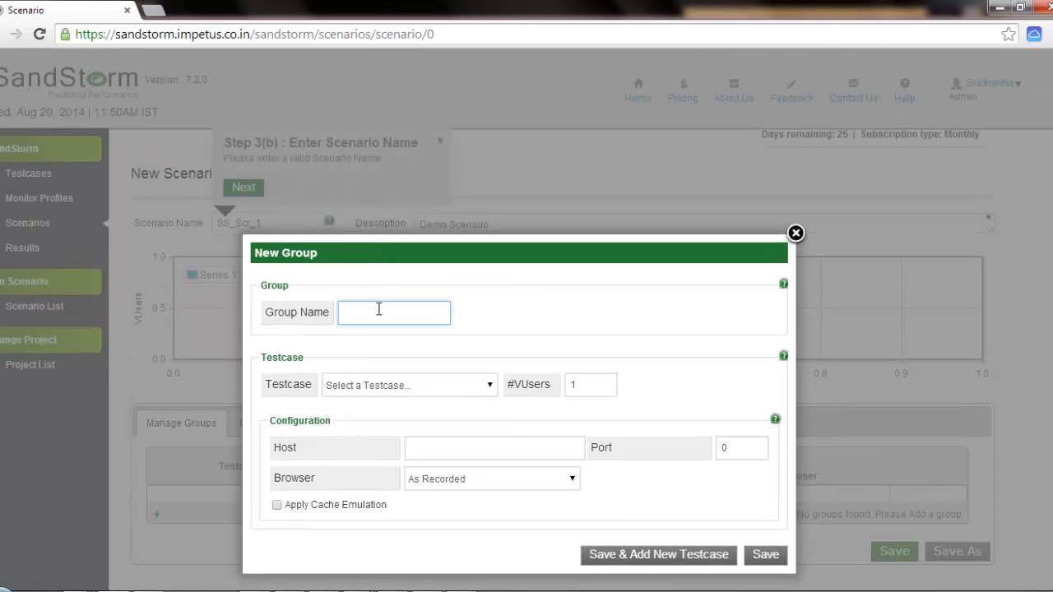
text(De)
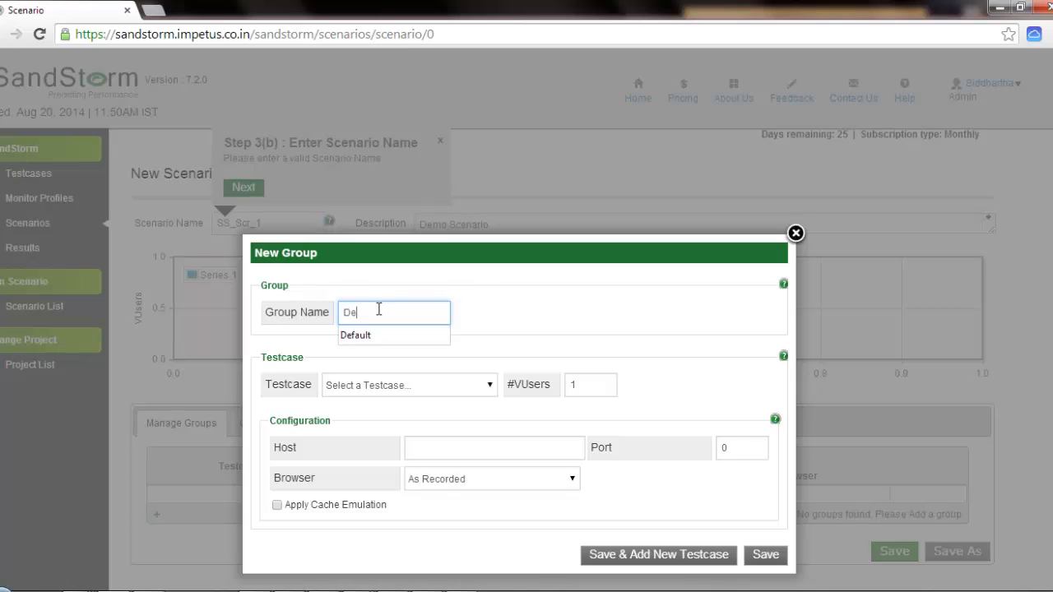
key(Down)
key(Return)
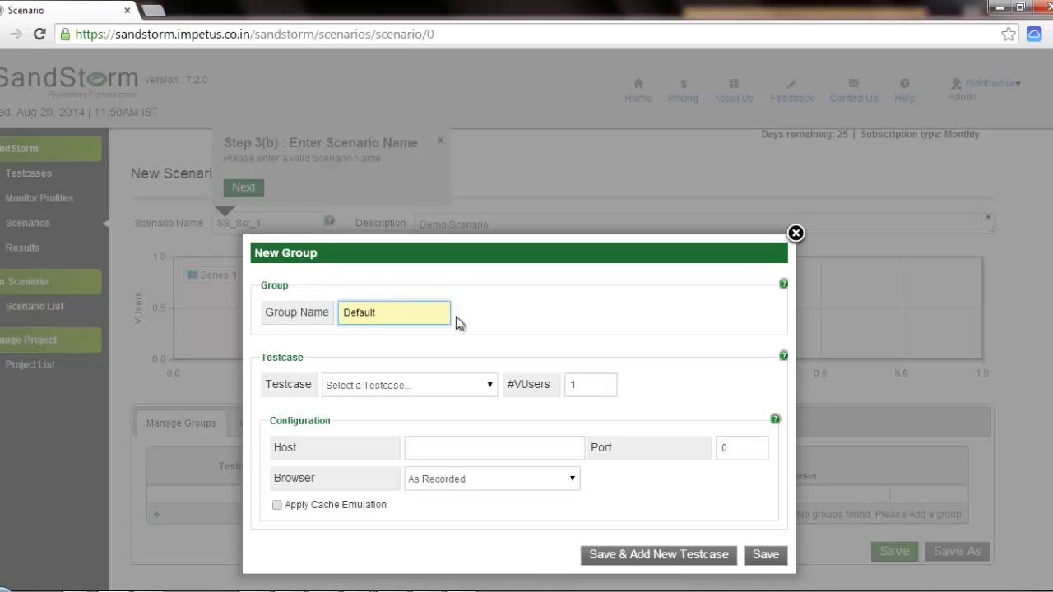
Assign the SandStormDemo test case with 5 virtual users to the group and save the group
click(490, 390)
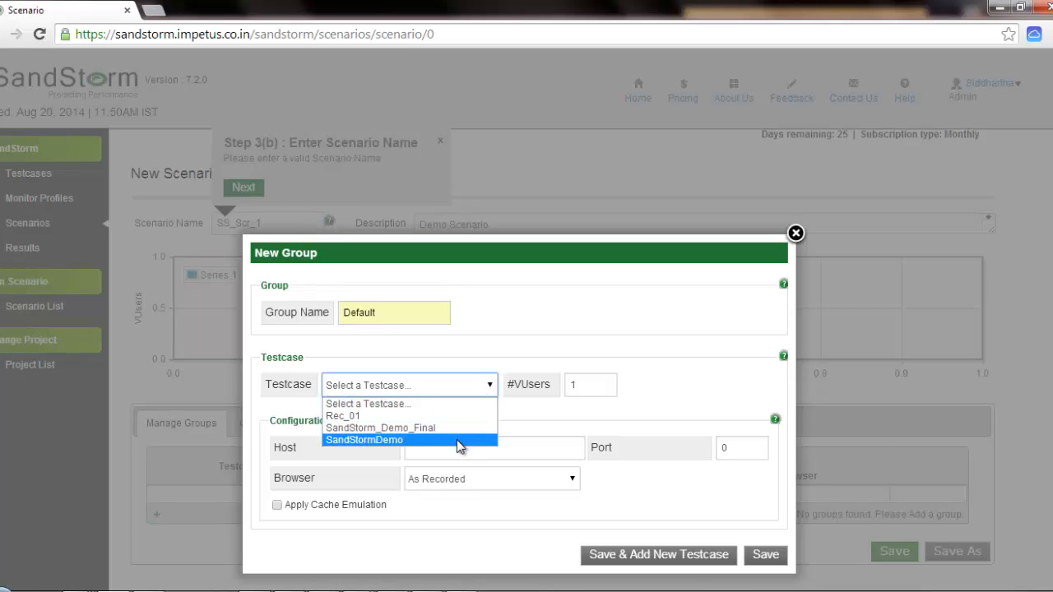
click(400, 441)
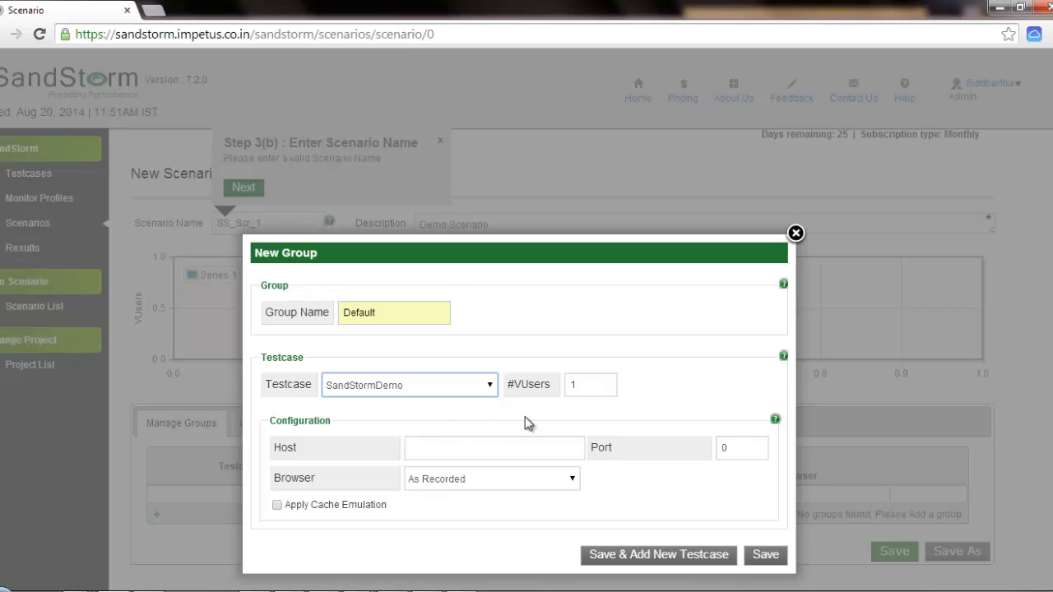
click(578, 384)
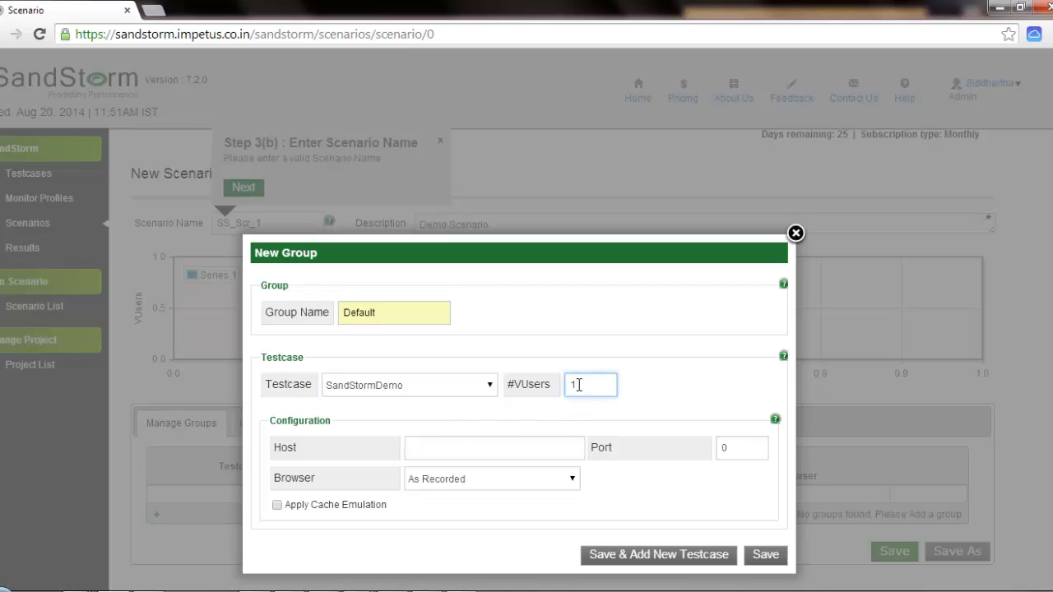
key(BackSpace)
text(5)
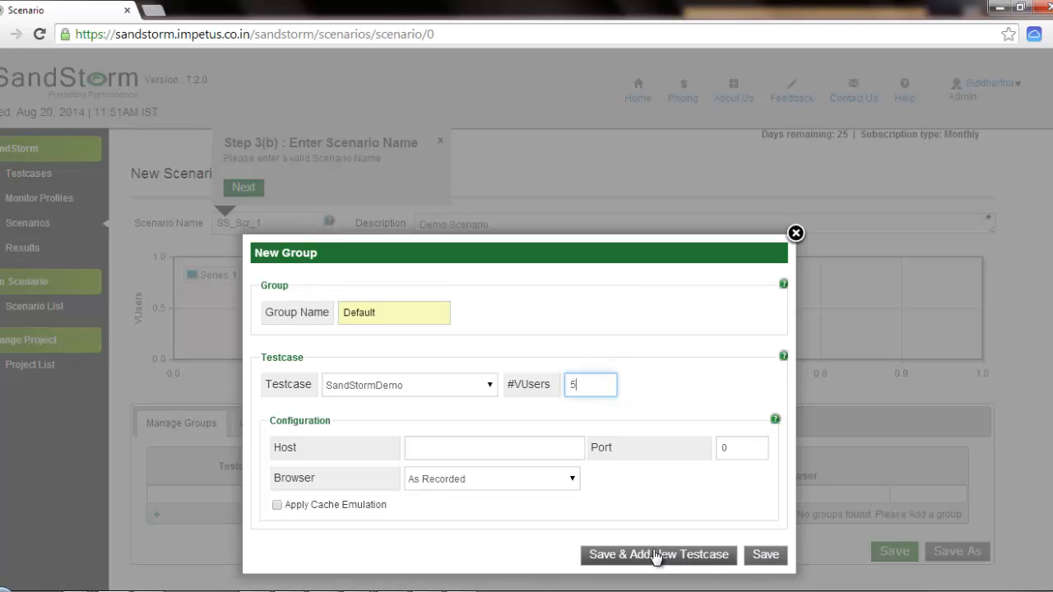
click(766, 557)
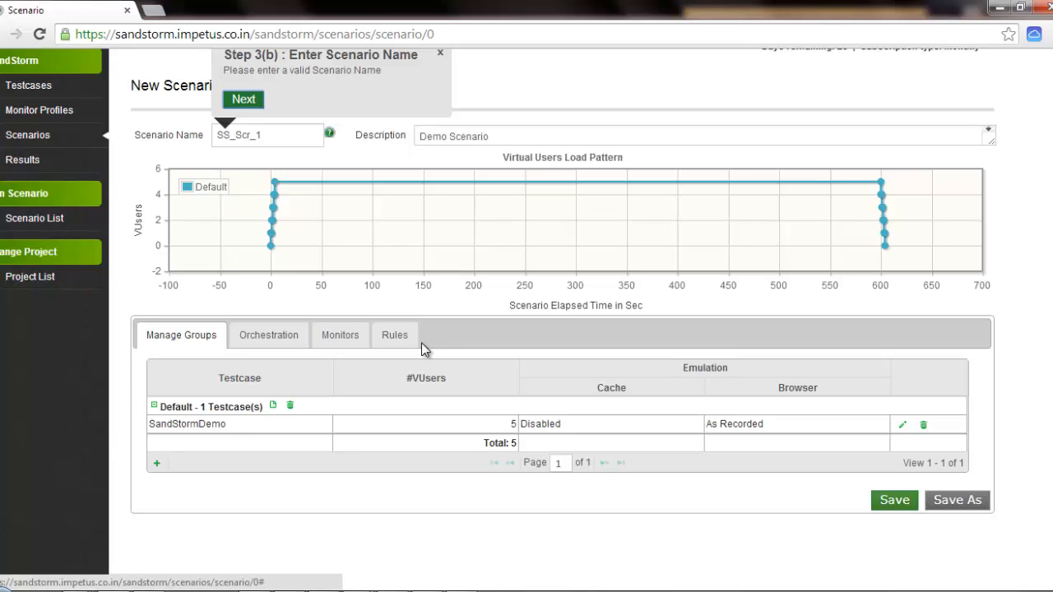
Open the scenario's orchestration settings for the Default group
click(270, 337)
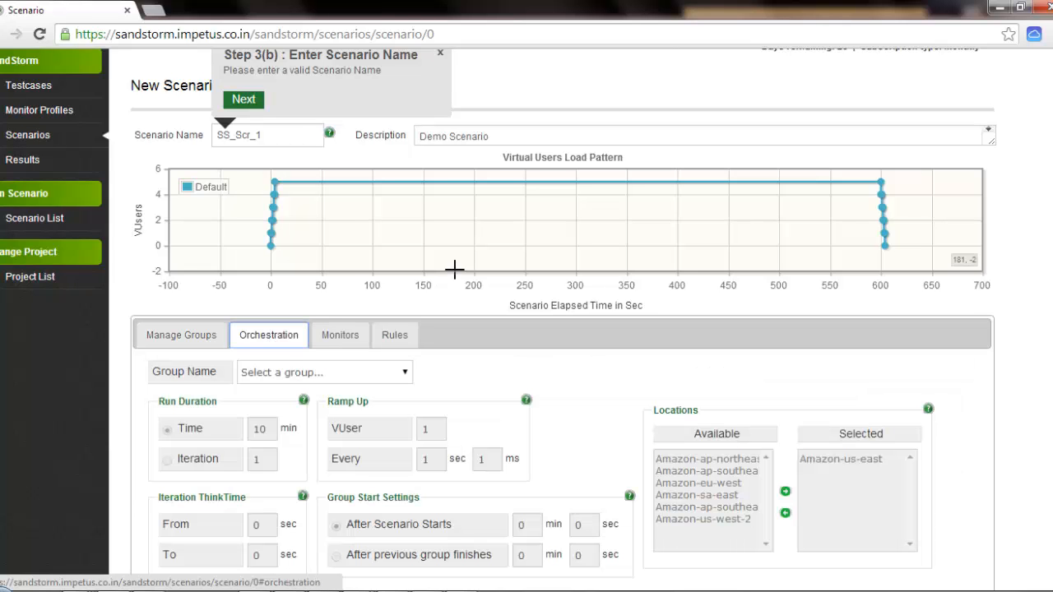
scroll(453, 268, down, 3)
scroll(455, 269, down, 1)
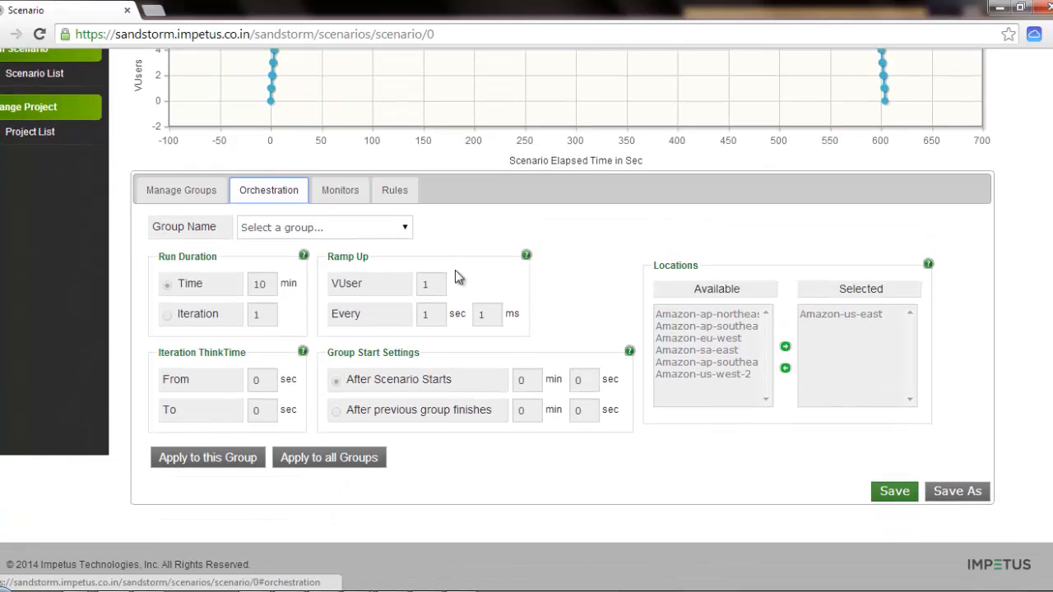
click(405, 231)
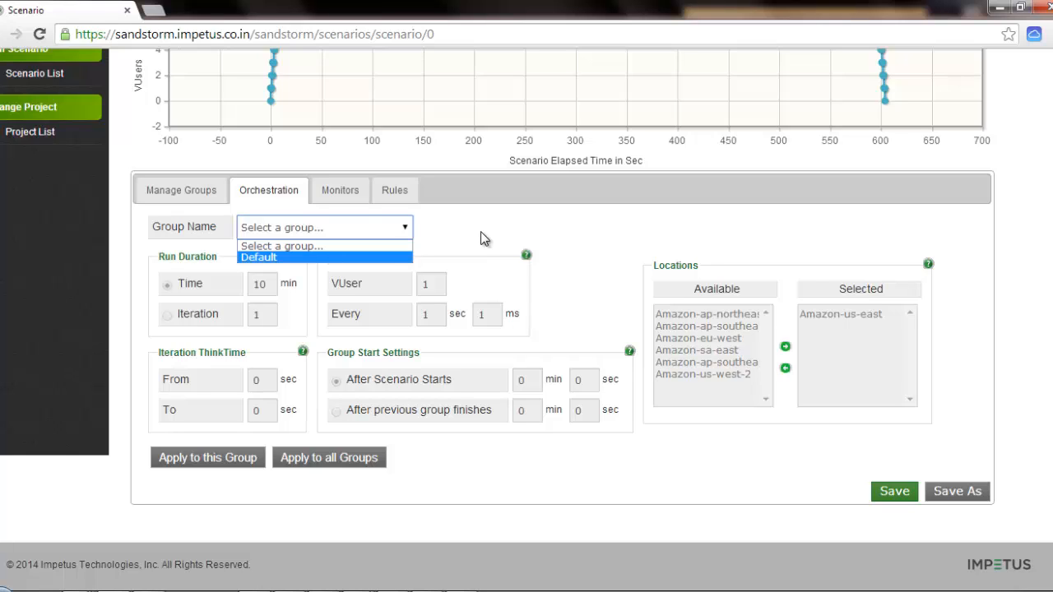
click(265, 257)
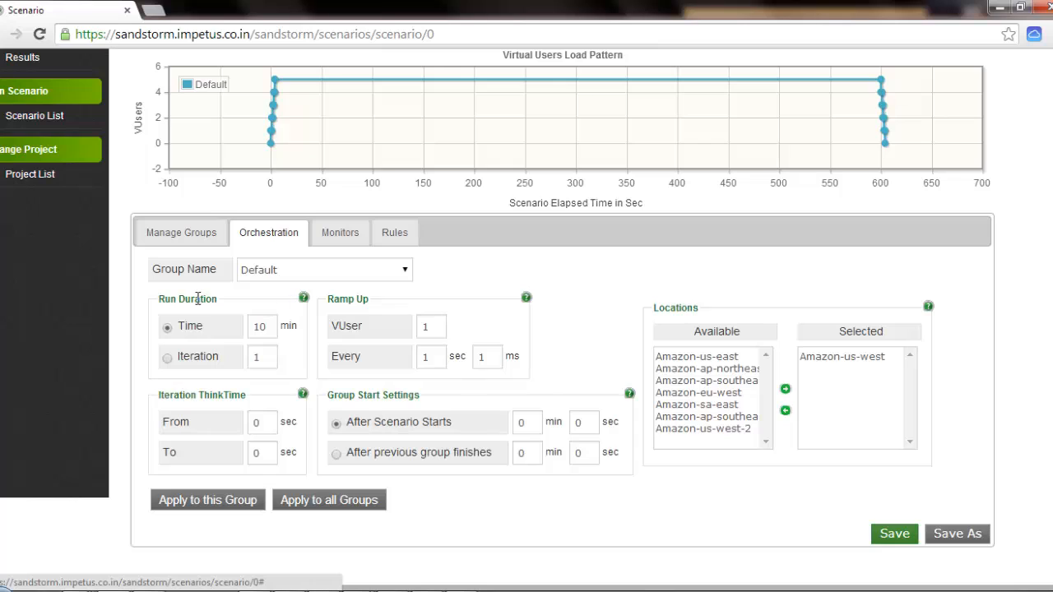
Switch the Default group's run duration from time-based to iteration-based and set it to 2 iterations
click(169, 359)
click(269, 356)
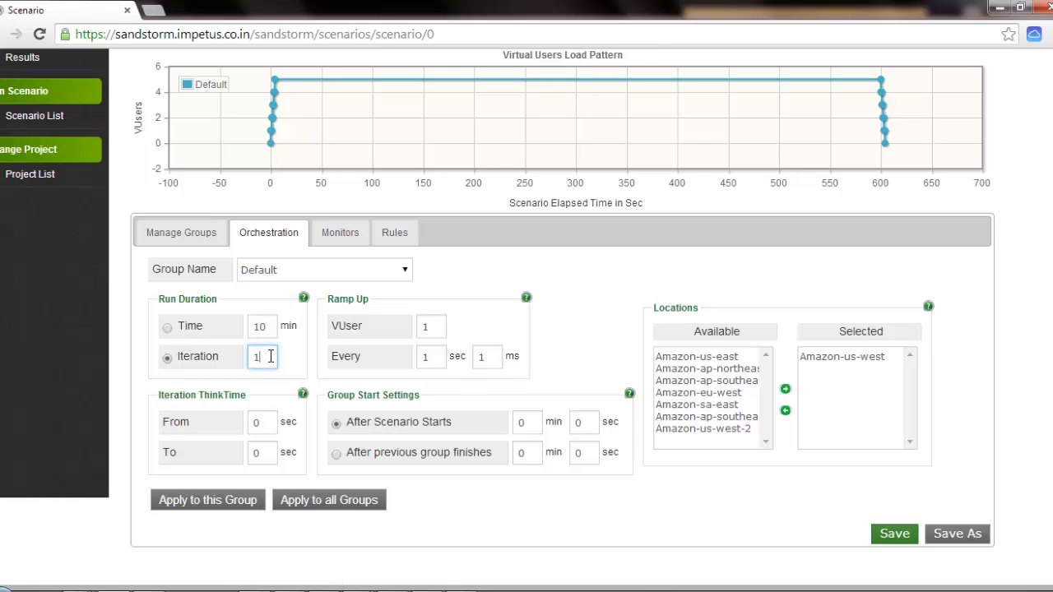
key(BackSpace)
text(2)
click(430, 327)
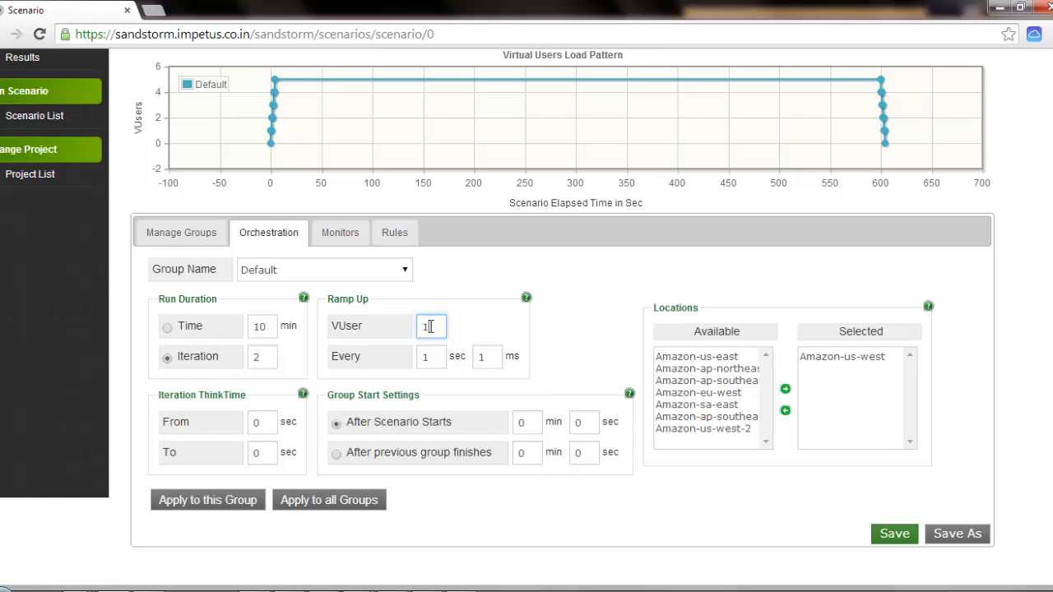
click(430, 327)
click(424, 350)
scroll(435, 441, down, 1)
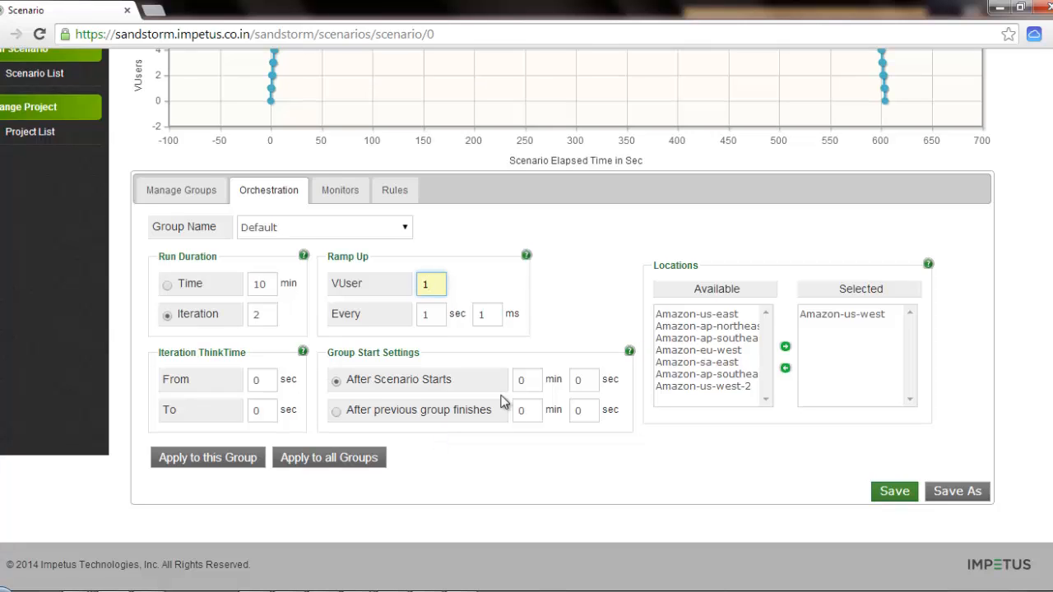
Review the available load locations, keep Amazon-us-west as the selected one, and save the scenario
click(729, 316)
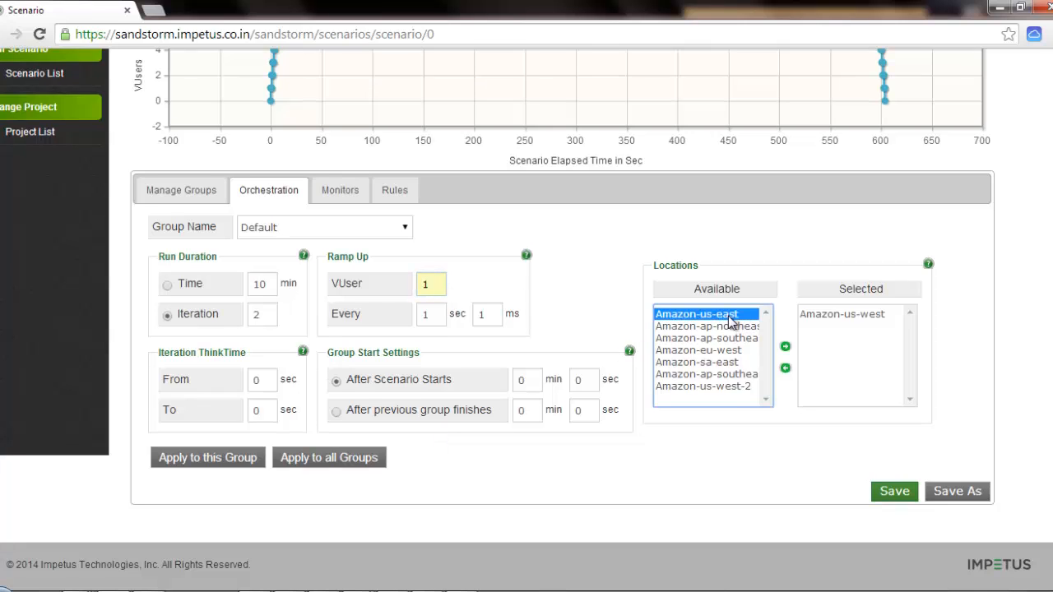
click(729, 387)
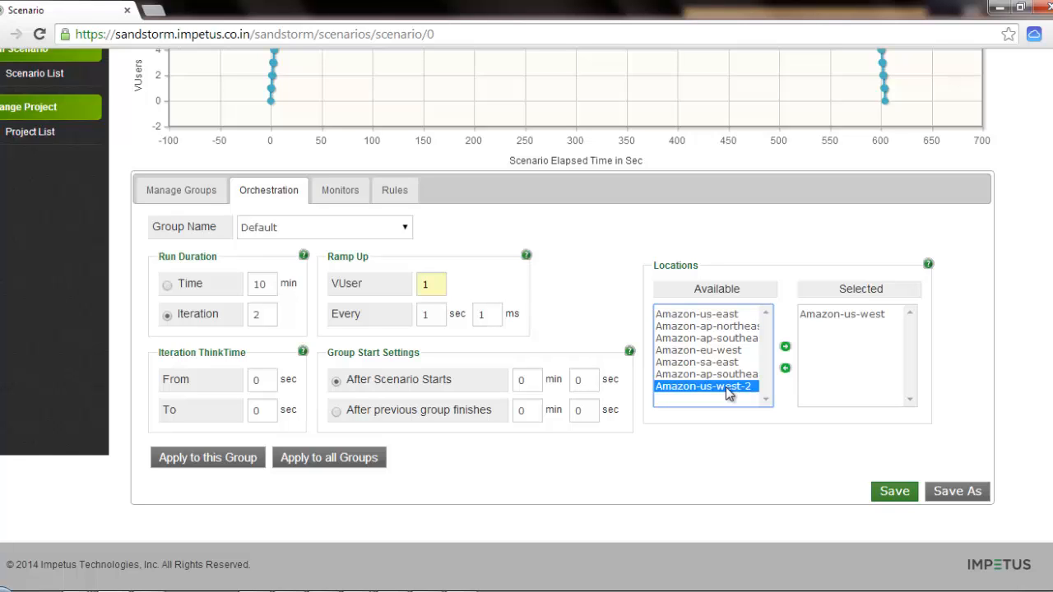
click(819, 316)
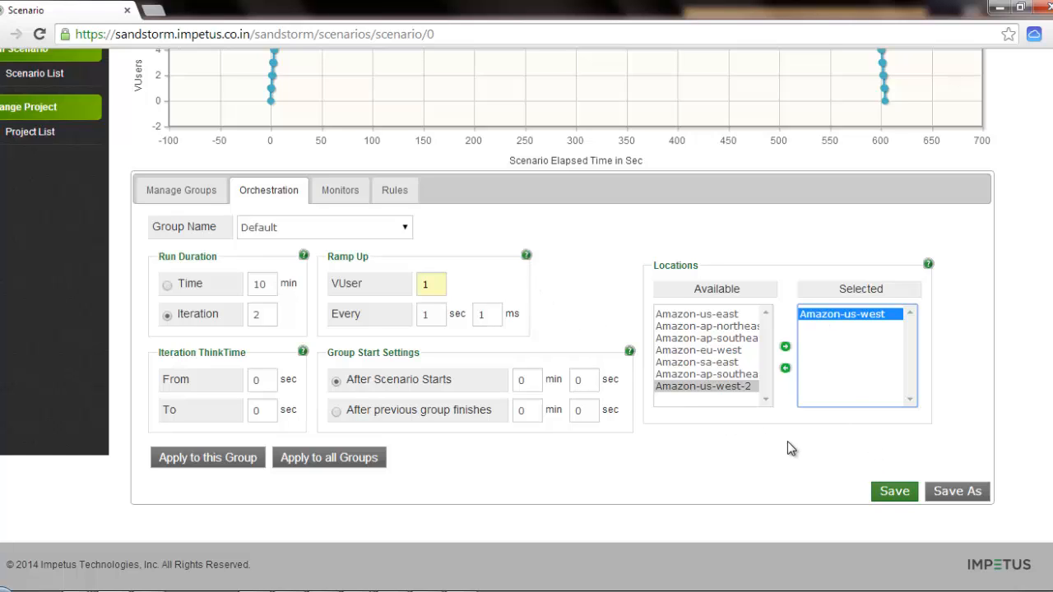
click(894, 493)
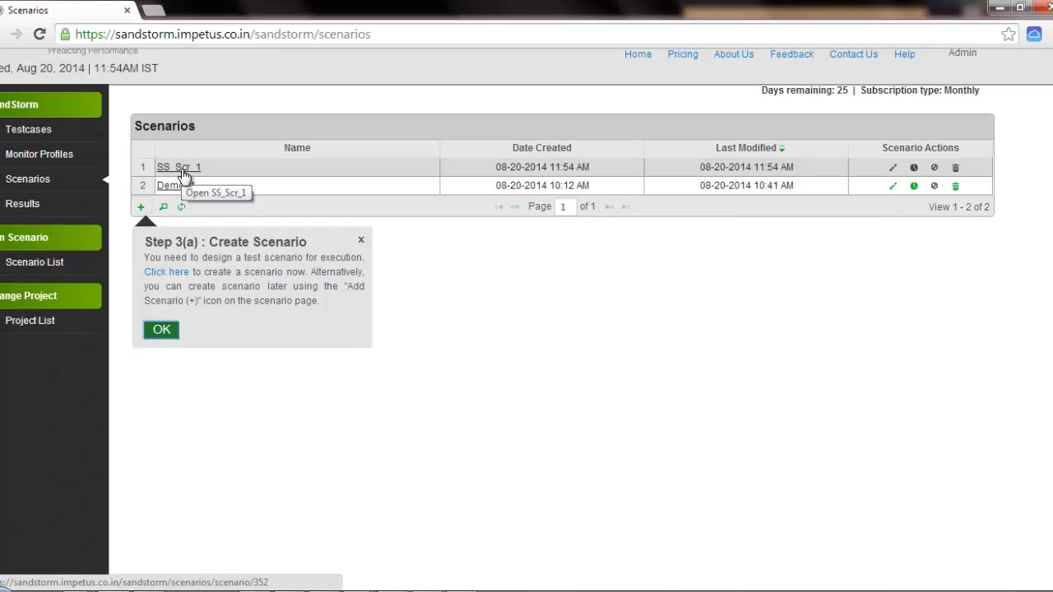
Run the SS_Scr_1 scenario from the run list, accept the execution charge, and keep the current Windows color scheme if asked
click(60, 263)
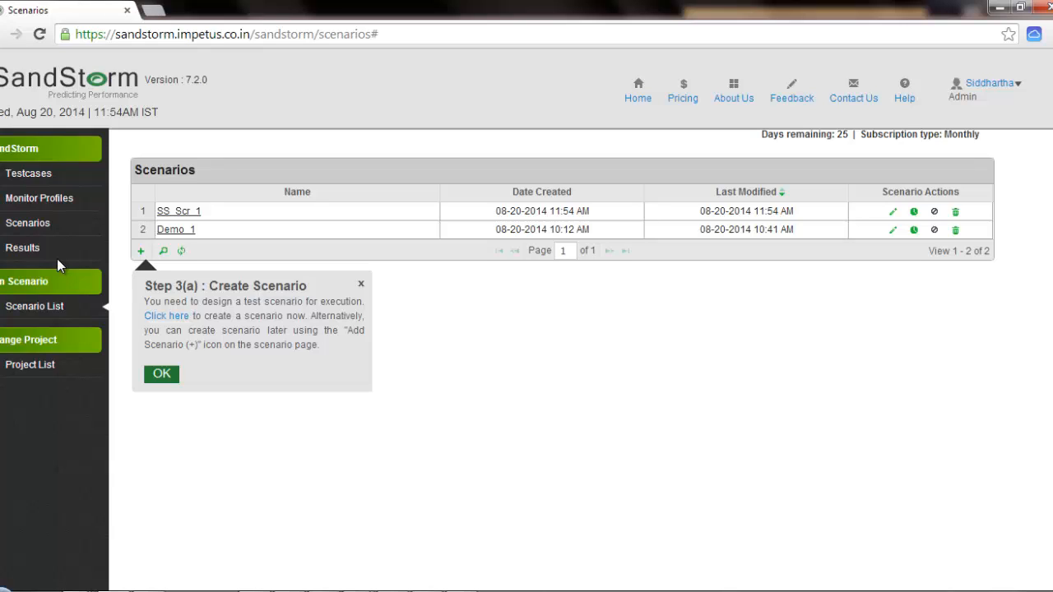
click(54, 316)
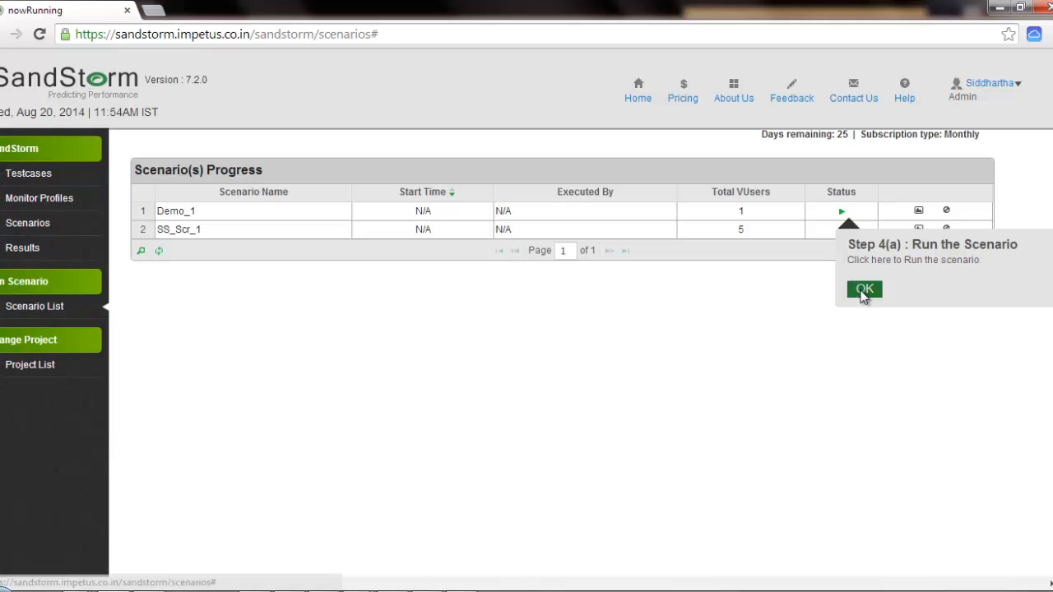
click(859, 292)
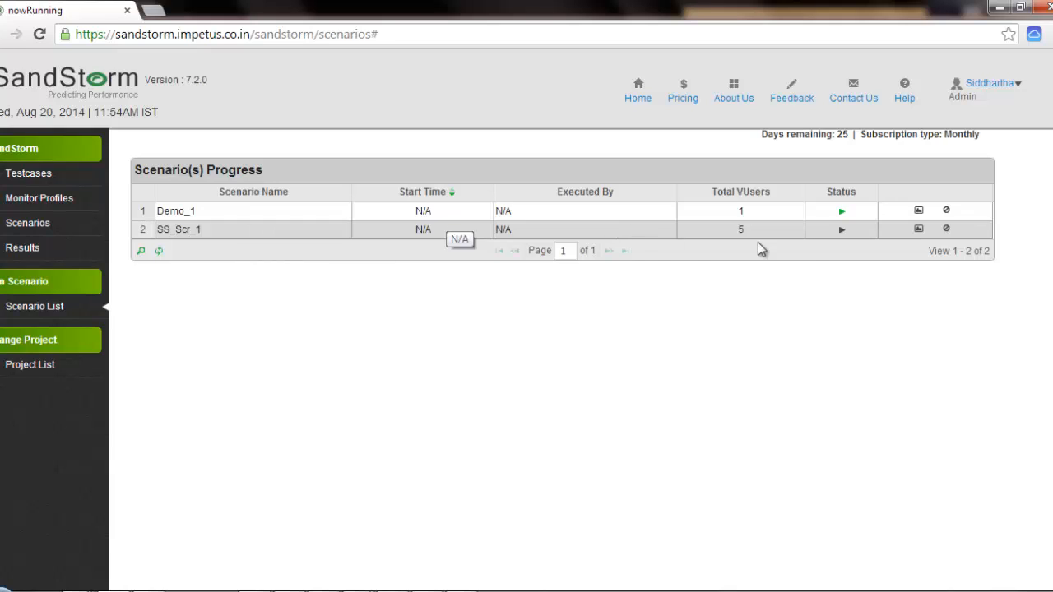
click(842, 230)
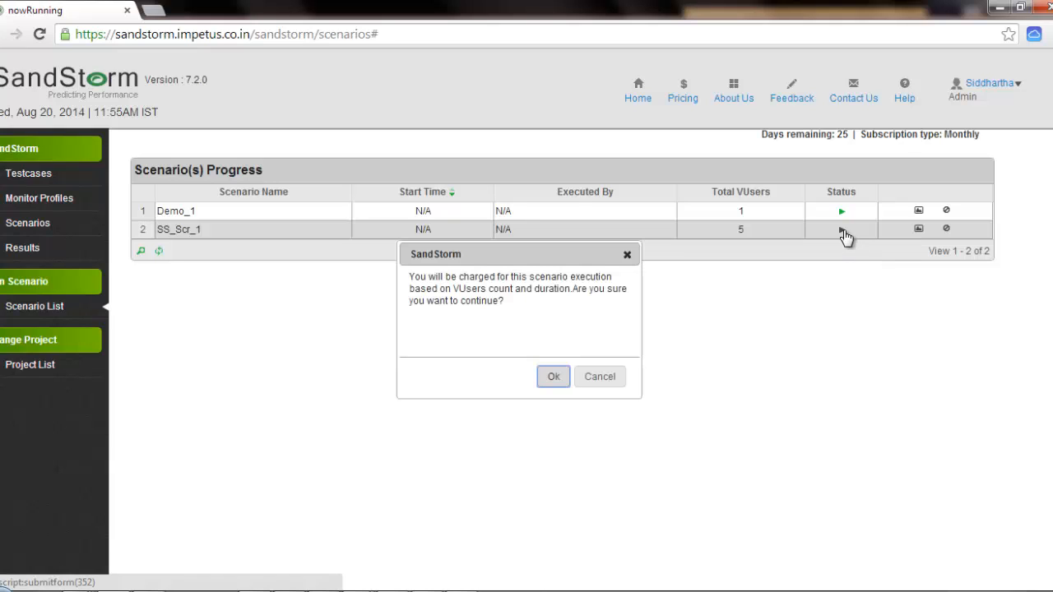
click(553, 377)
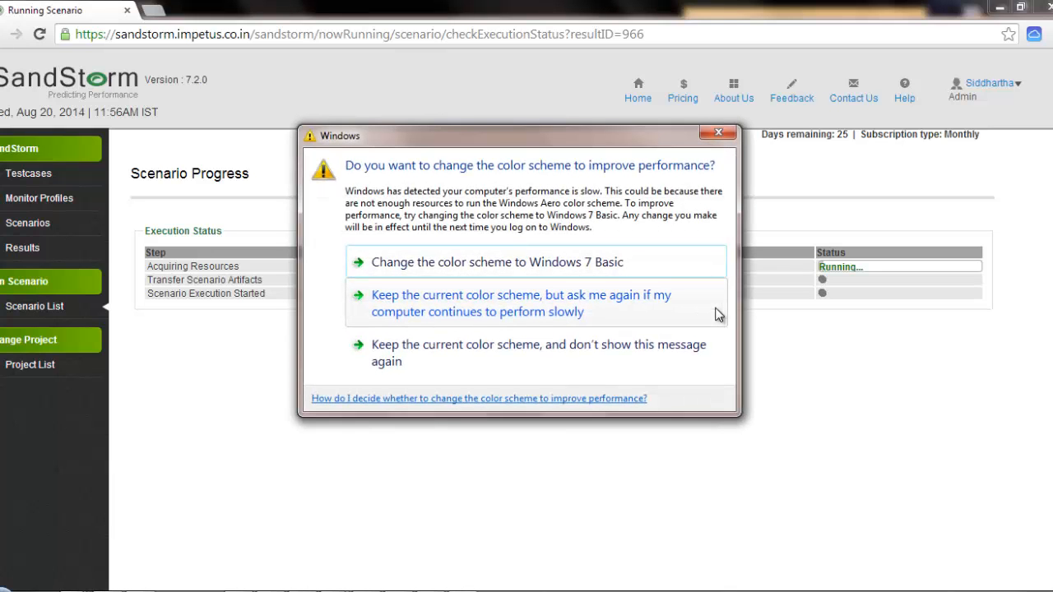
click(715, 313)
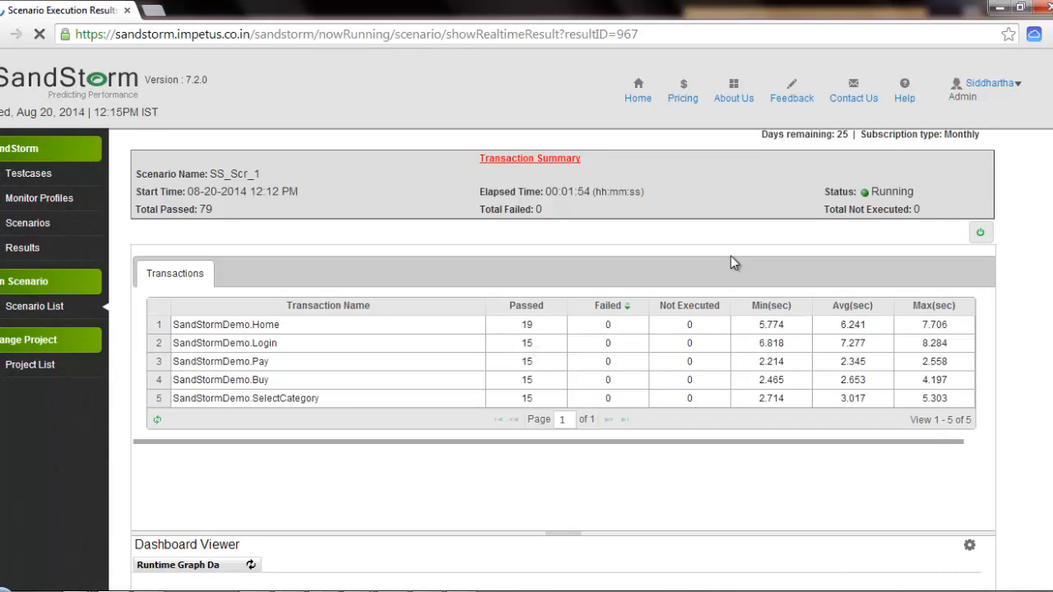
Examine the running scenario's transaction response time, total hits and number of virtual users graphs
scroll(730, 261, down, 5)
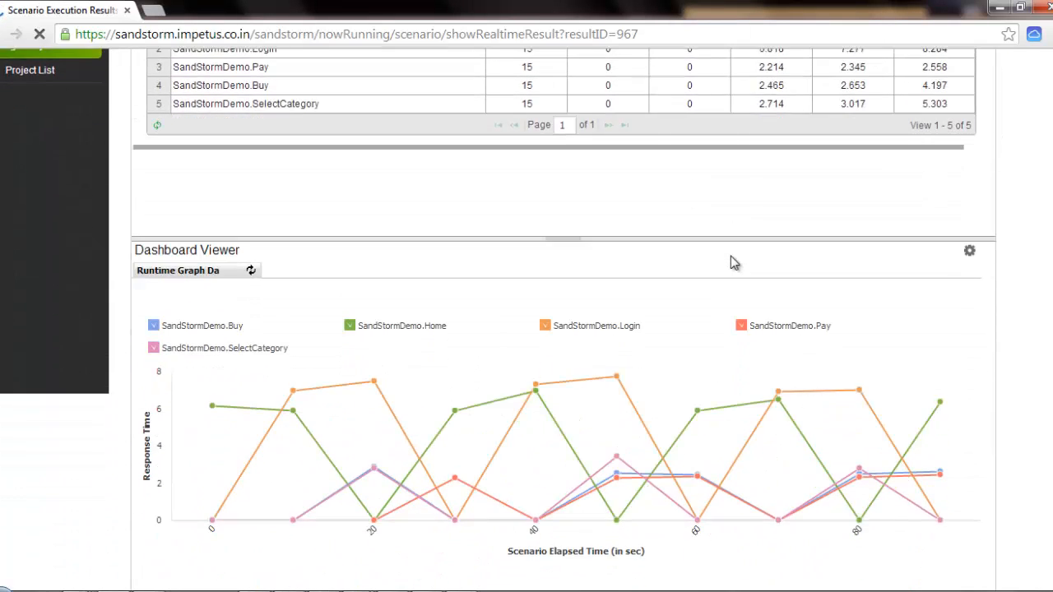
scroll(734, 261, down, 1)
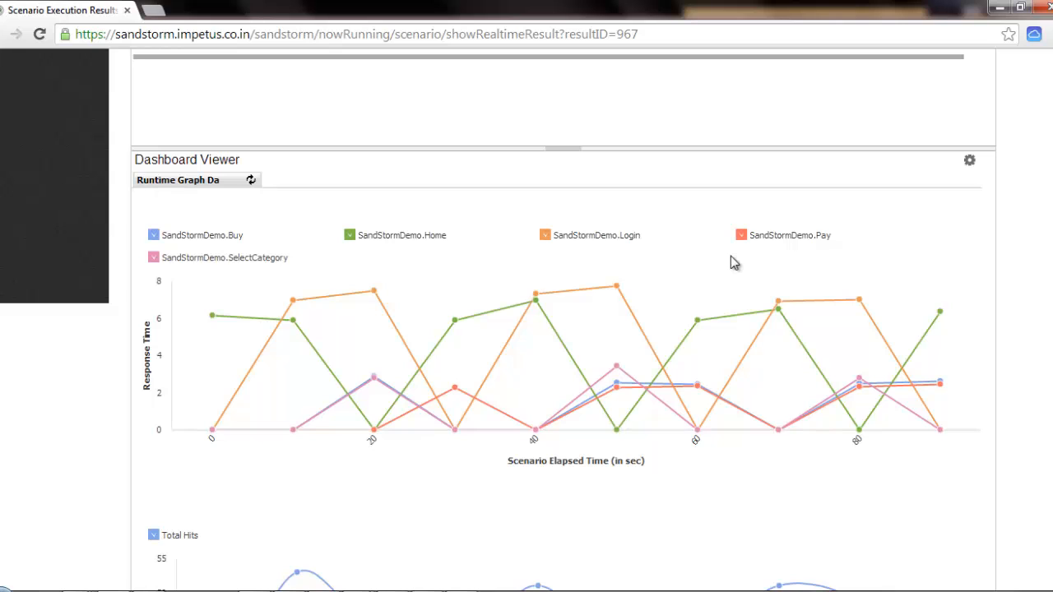
scroll(732, 257, down, 2)
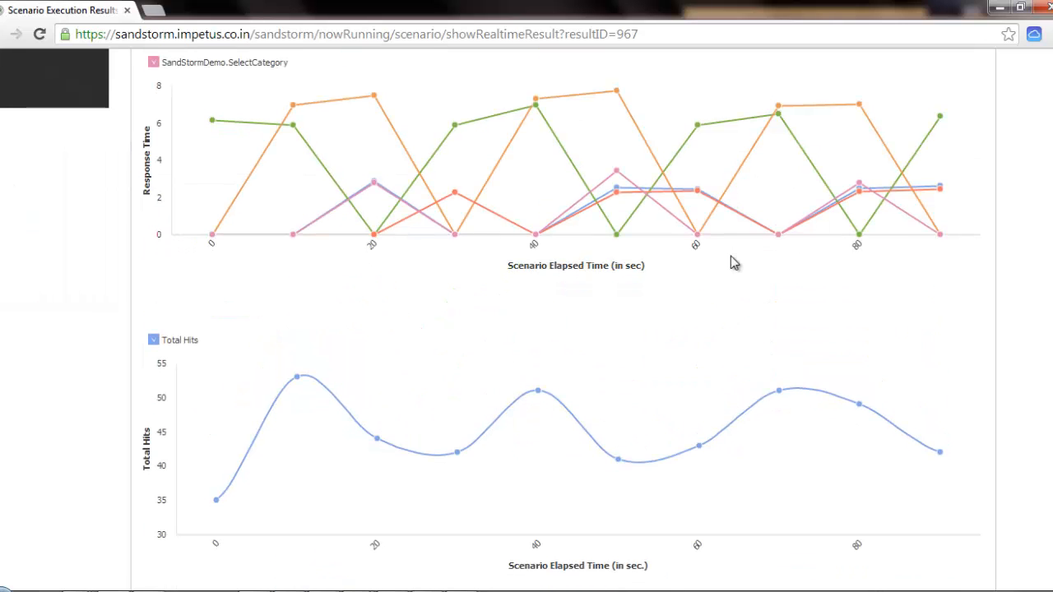
scroll(735, 262, down, 4)
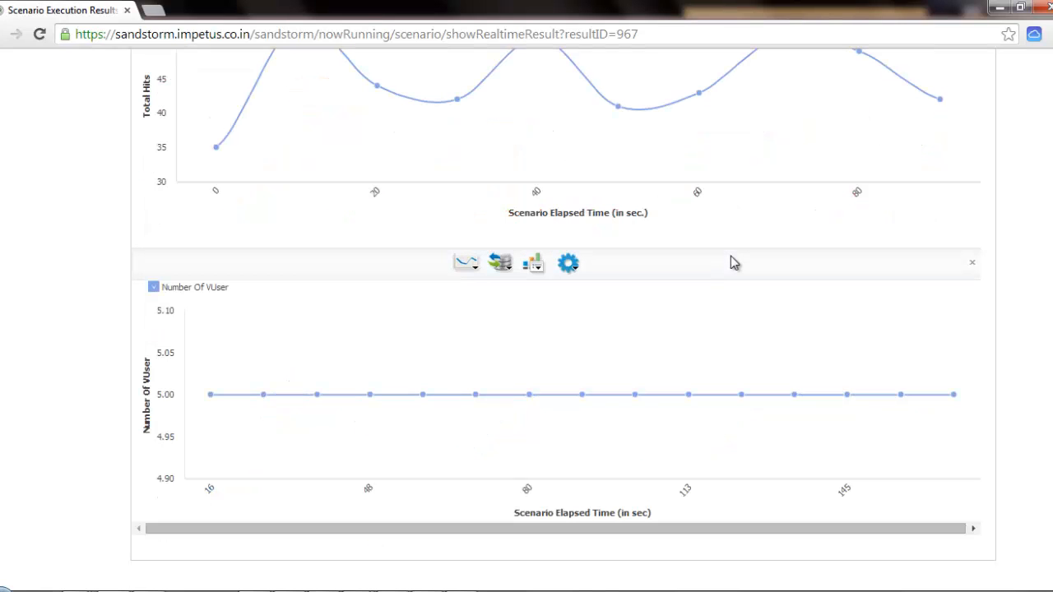
scroll(735, 263, up, 2)
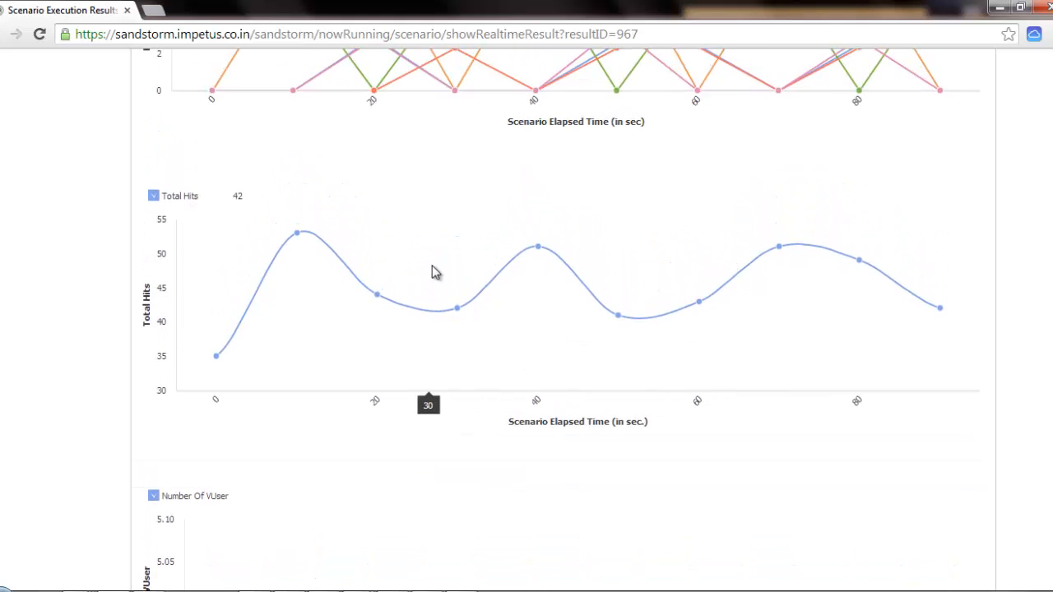
scroll(432, 271, down, 3)
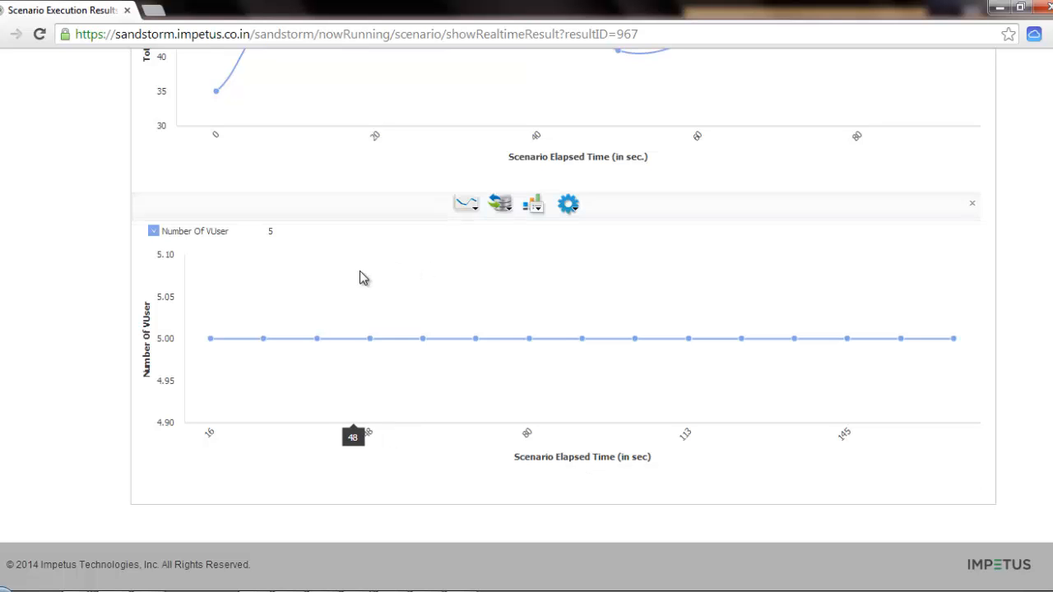
scroll(359, 277, up, 6)
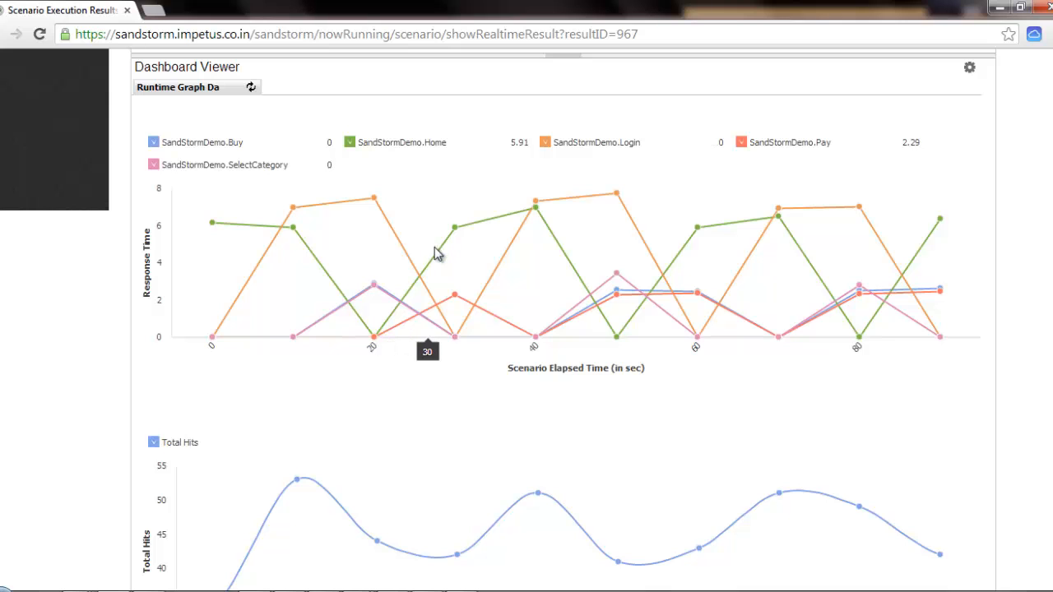
scroll(437, 254, up, 1)
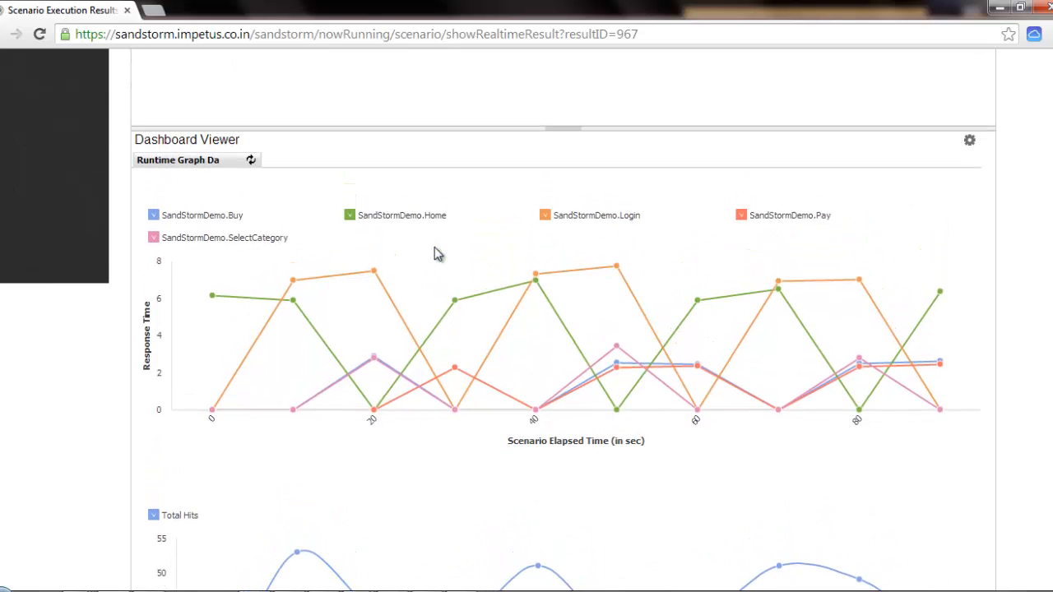
scroll(483, 239, up, 5)
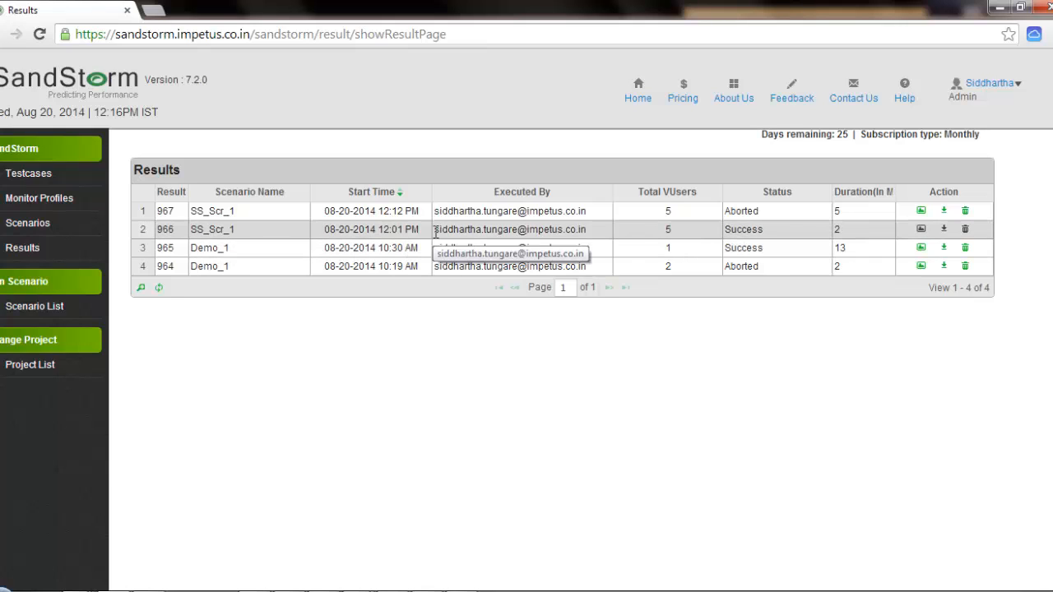
Open the analysis of the successful SS_Scr_1 result 966 for minutes 0 to 2 with a percentile value of 90
click(921, 230)
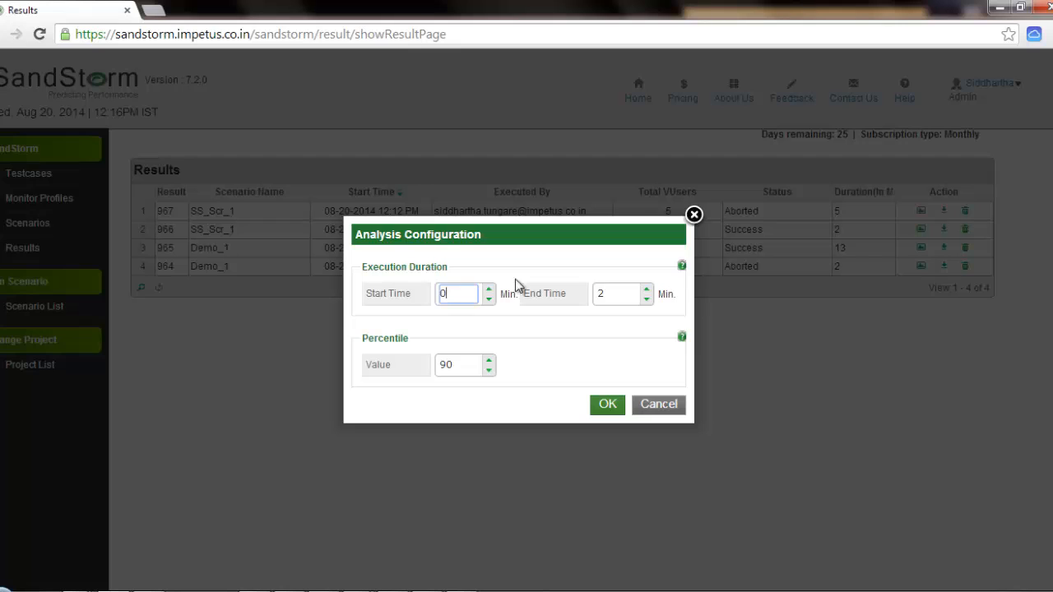
click(633, 292)
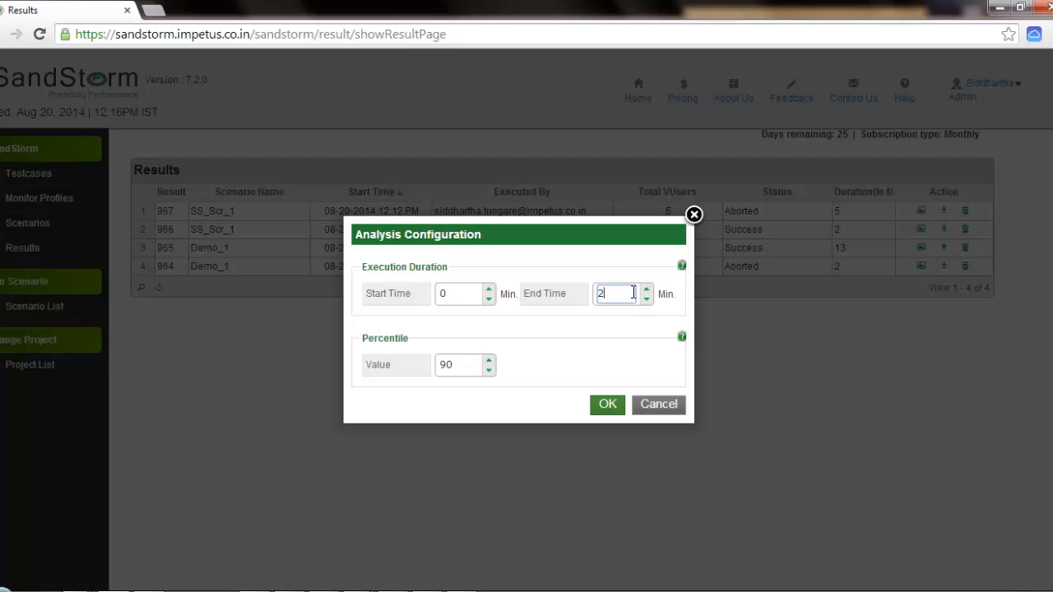
click(458, 367)
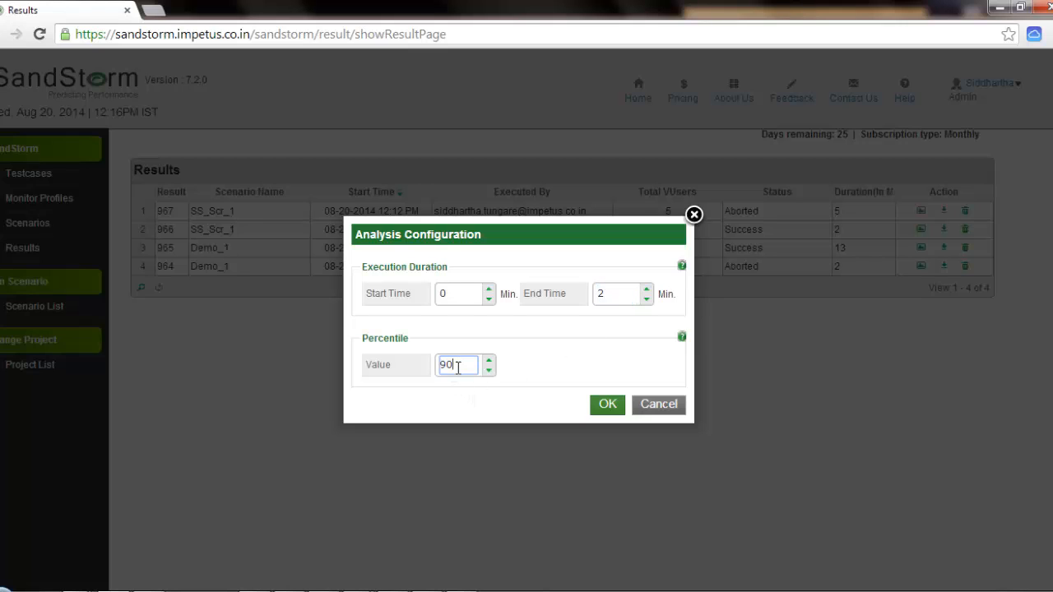
click(620, 363)
click(609, 408)
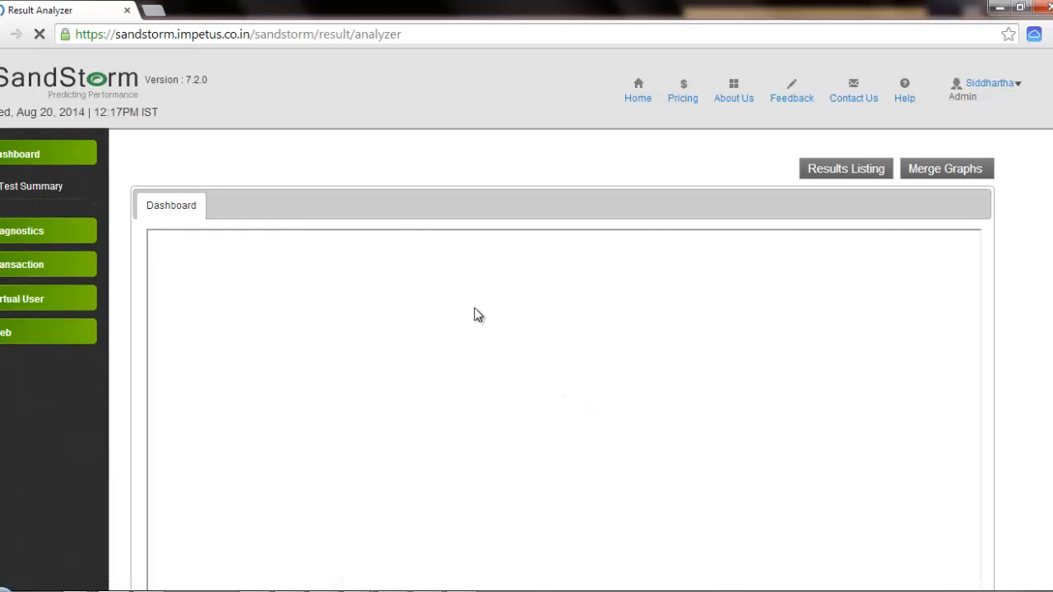
Examine the test summary's totals and the average and percentile response times in the Transaction Performance Summary chart
scroll(477, 315, down, 1)
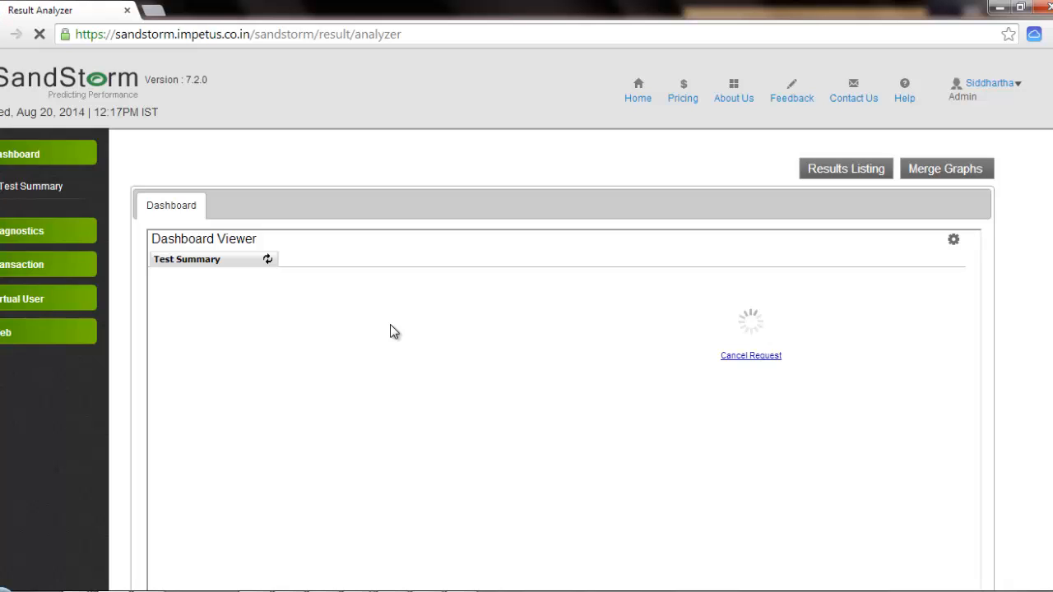
scroll(391, 325, down, 2)
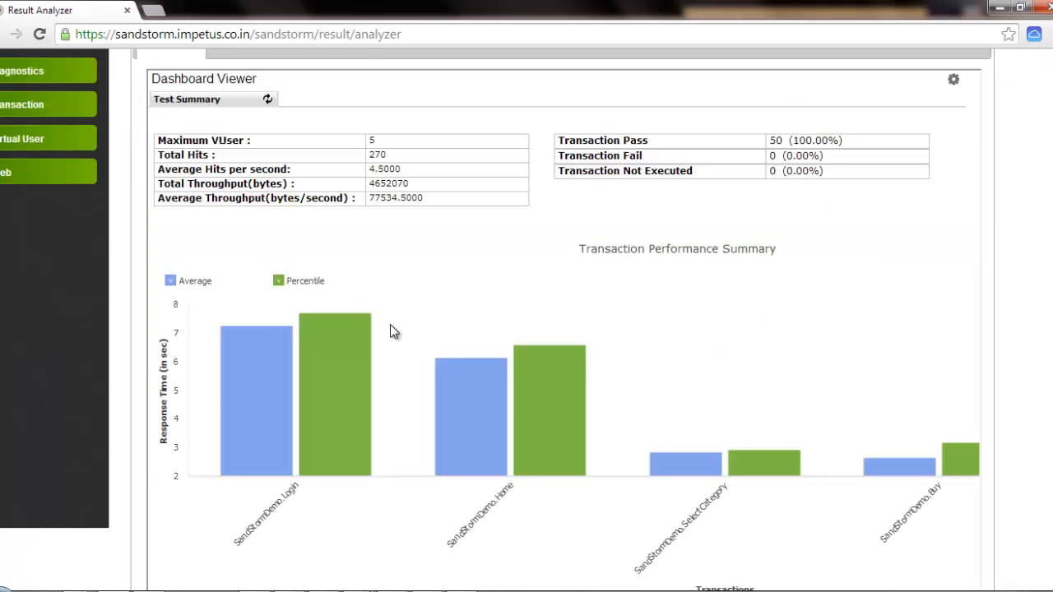
scroll(393, 331, up, 1)
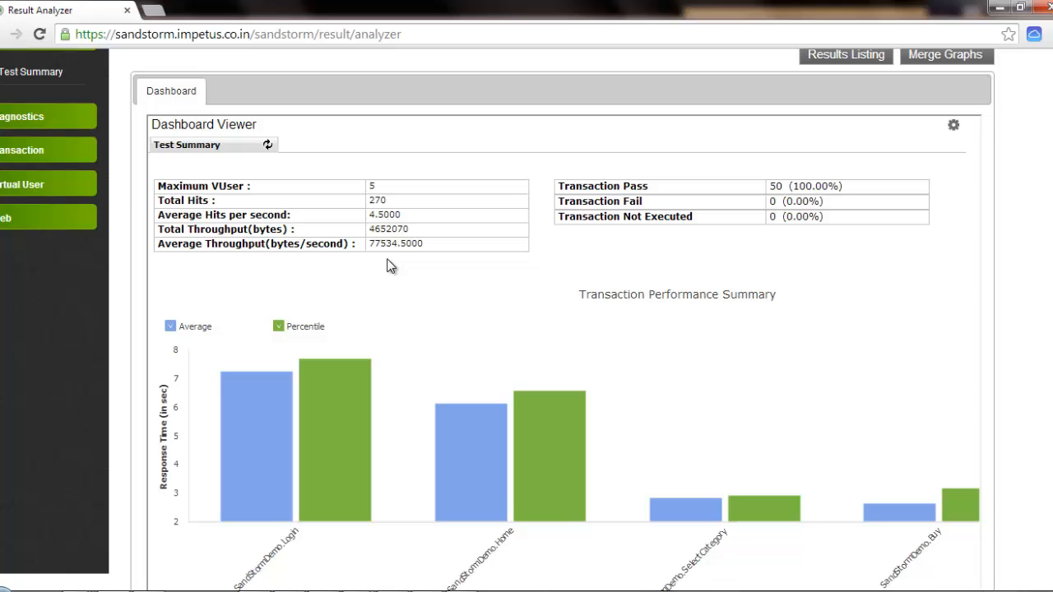
scroll(391, 266, down, 3)
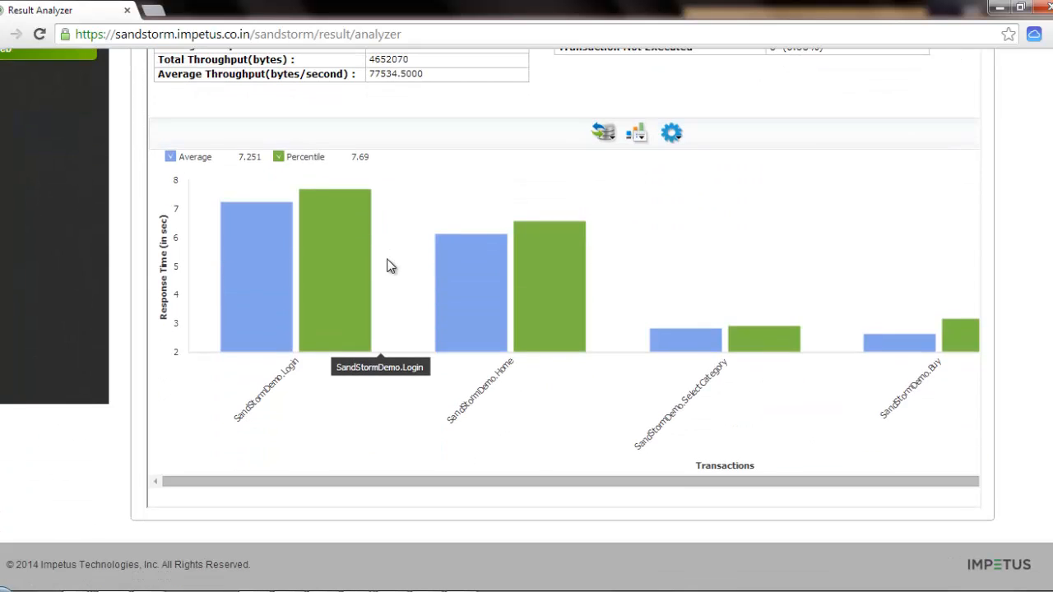
mouse_move(284, 289)
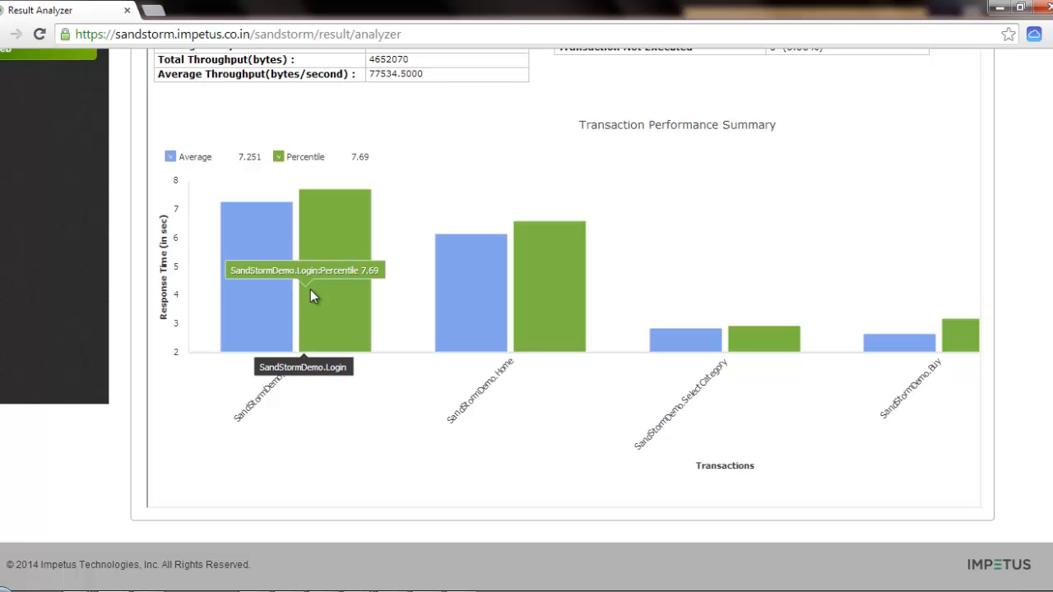
mouse_move(232, 223)
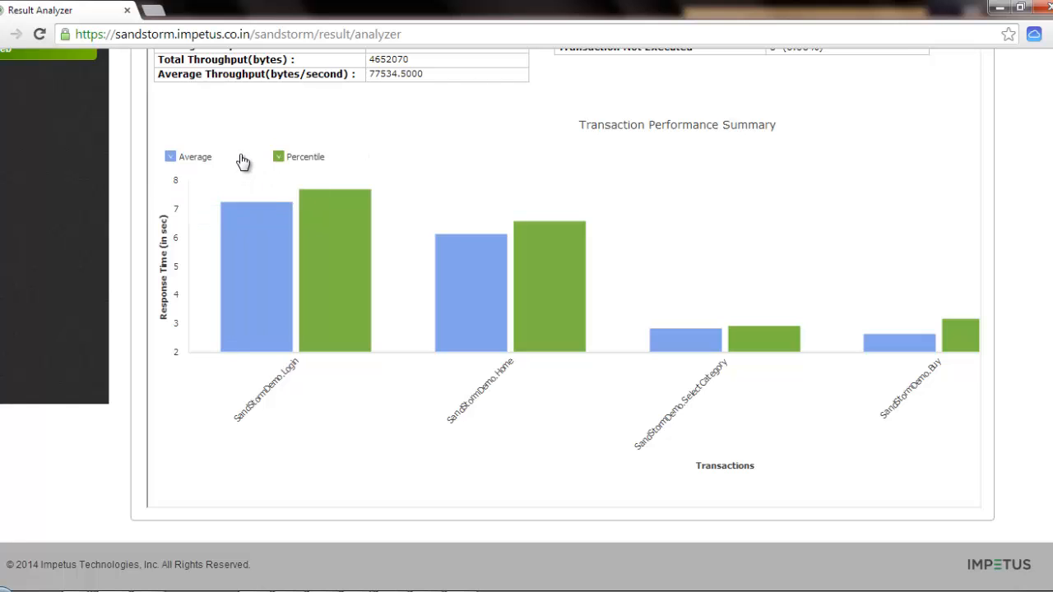
mouse_move(349, 230)
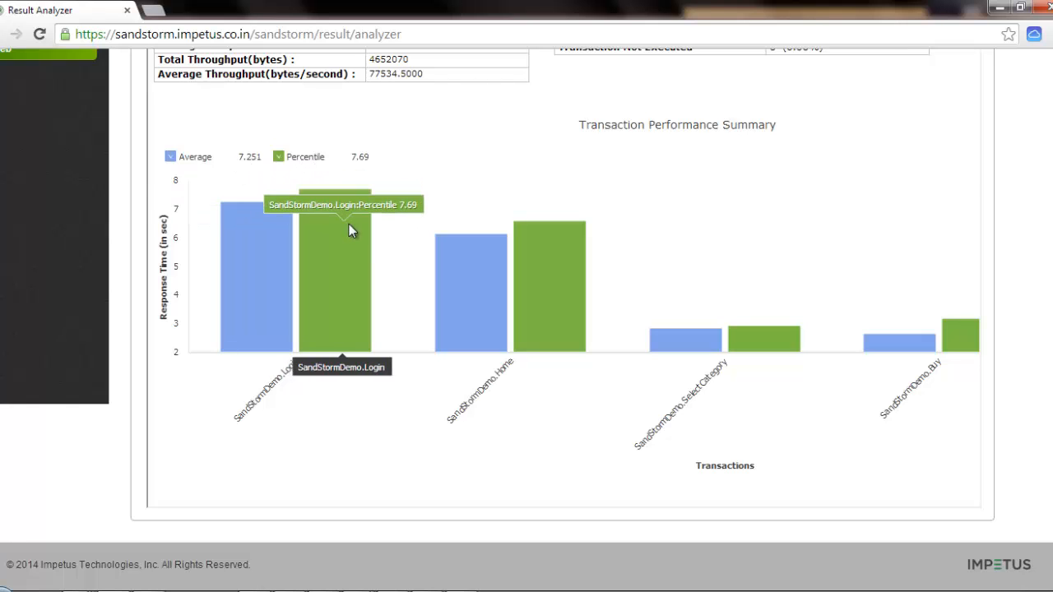
scroll(349, 224, up, 3)
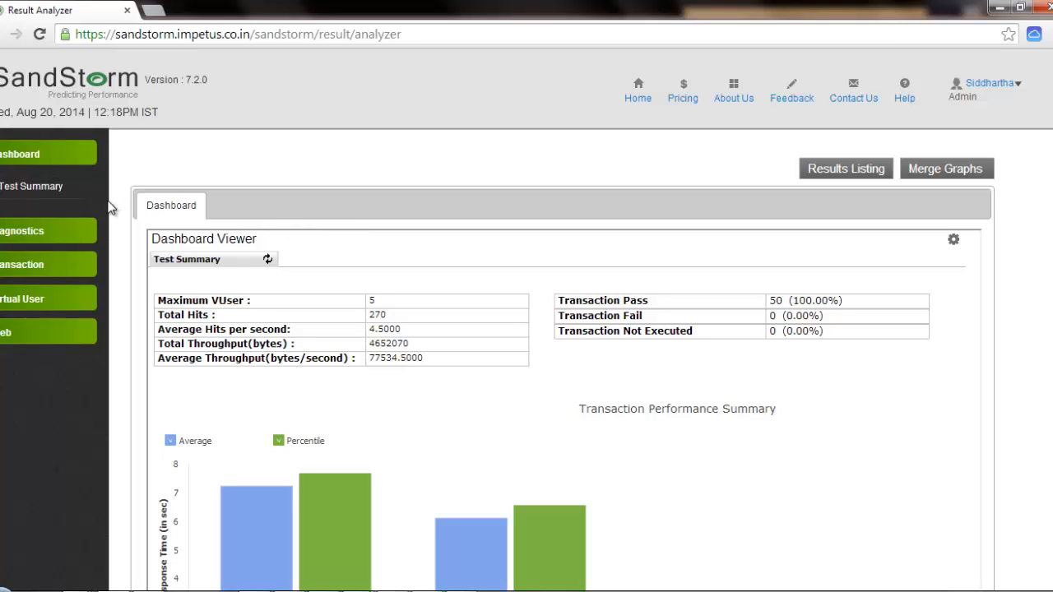
Open the Summary Report of the transaction results for this test run
click(37, 230)
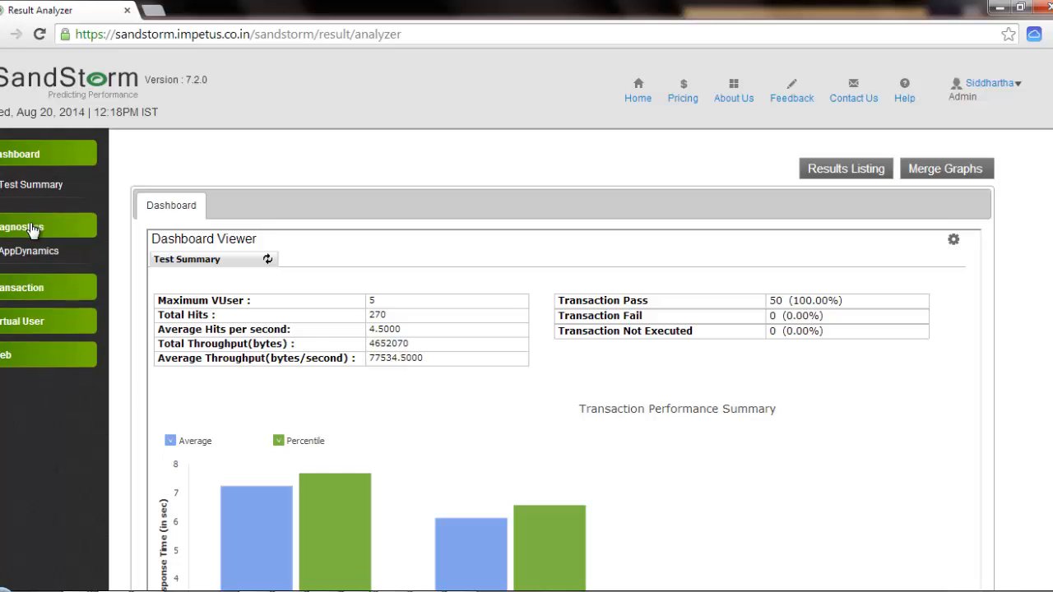
click(31, 260)
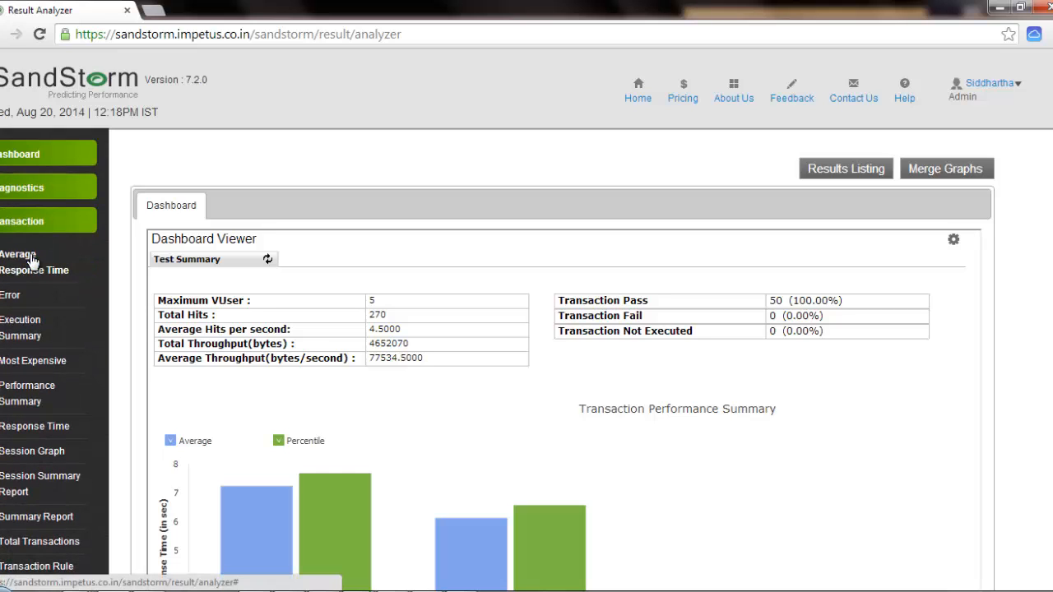
scroll(74, 299, down, 1)
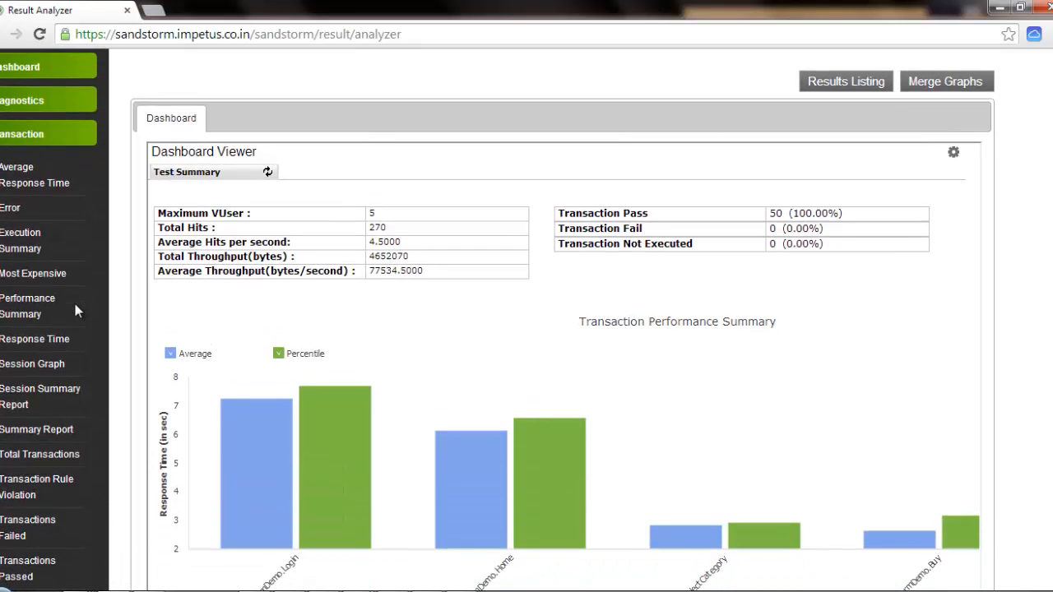
click(37, 431)
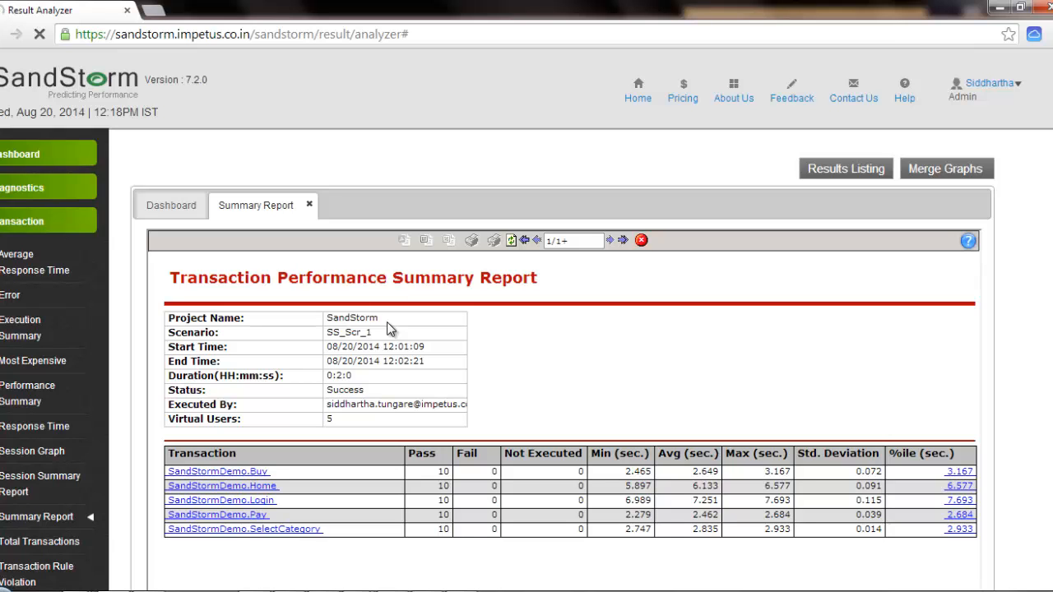
Open the Running VUser report and view the count of virtual users over the scenario's elapsed time
scroll(390, 328, down, 2)
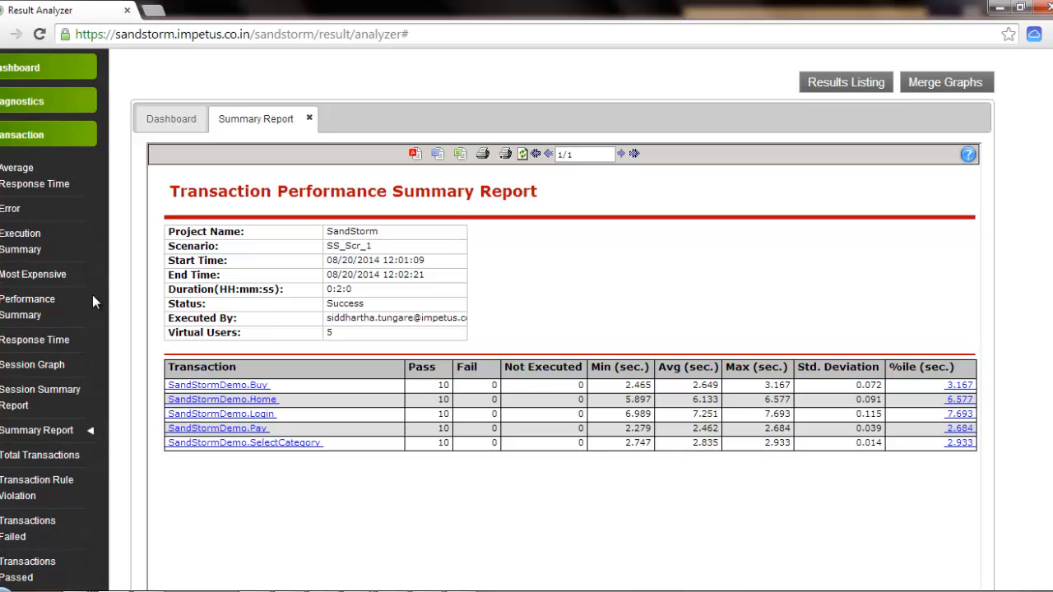
scroll(93, 301, down, 3)
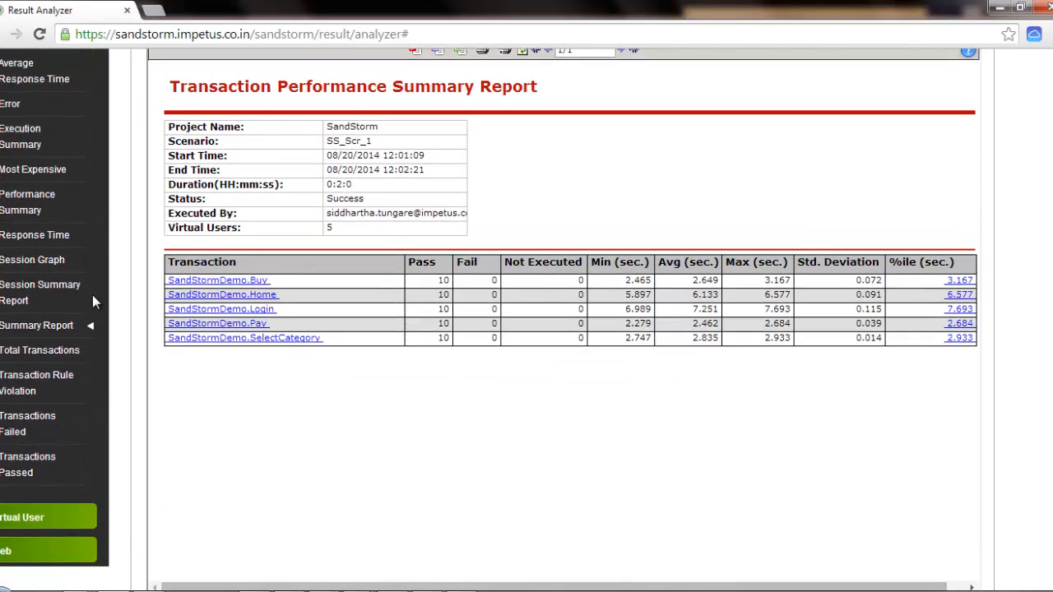
scroll(93, 301, down, 3)
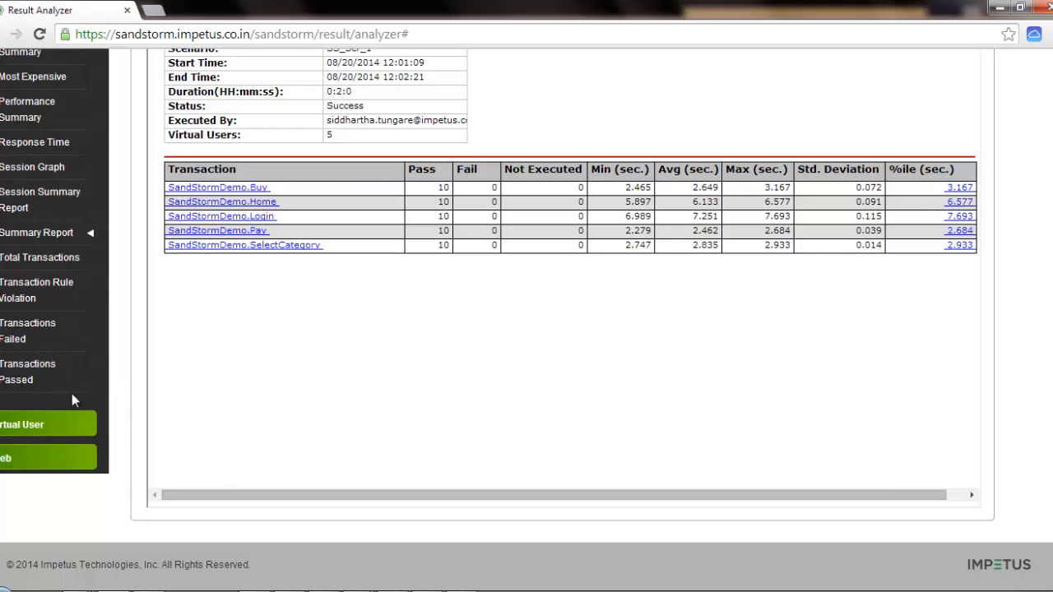
click(33, 423)
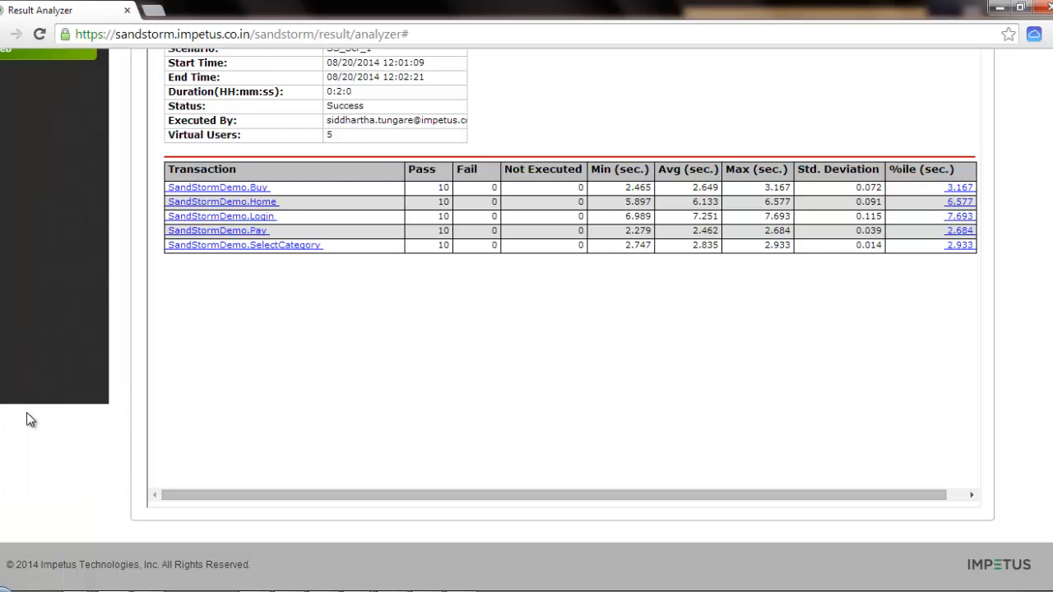
scroll(26, 419, up, 4)
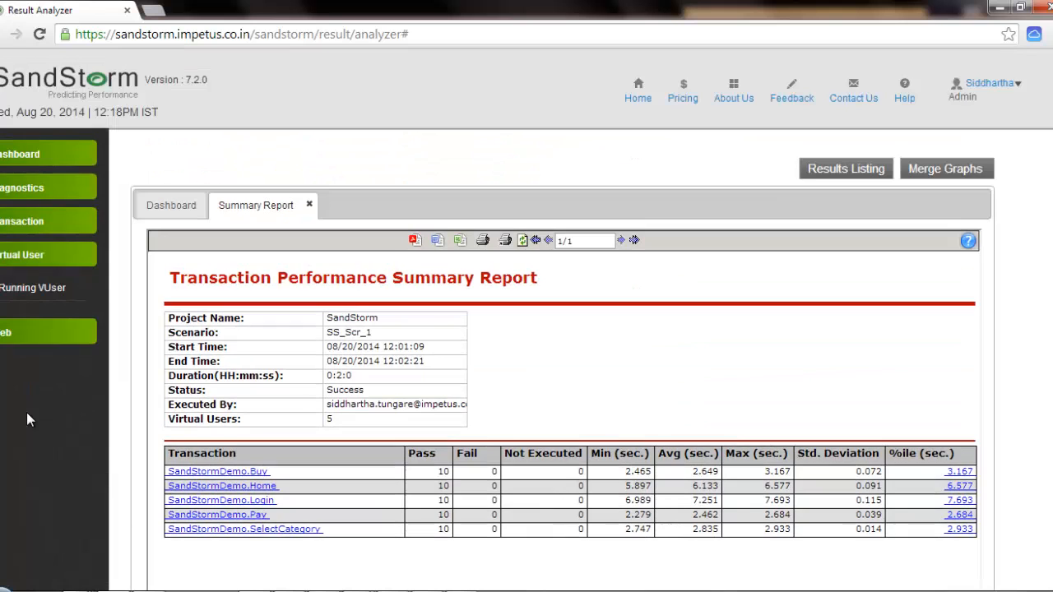
click(31, 291)
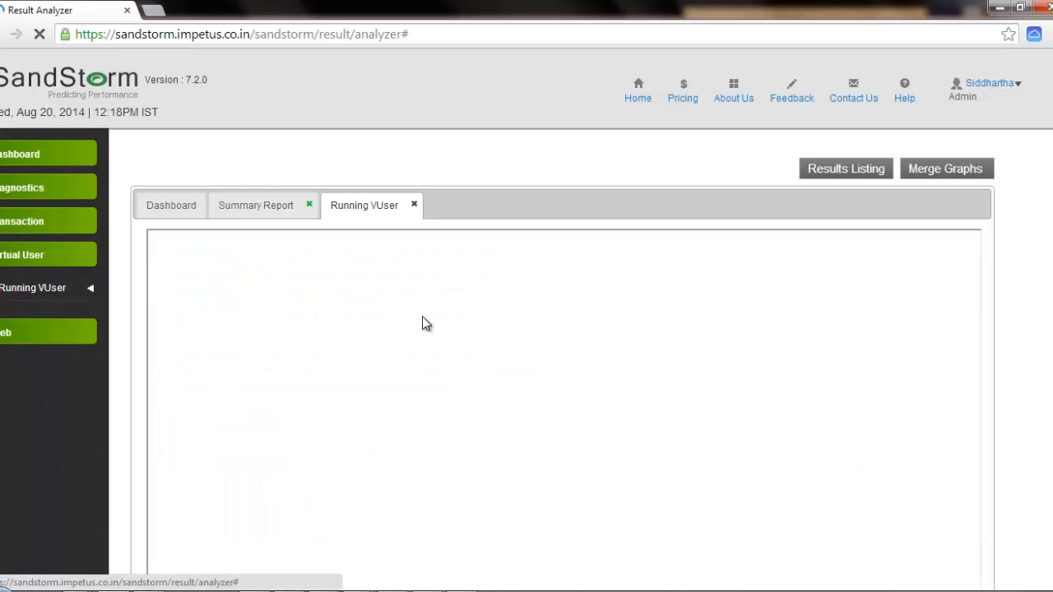
scroll(422, 323, down, 1)
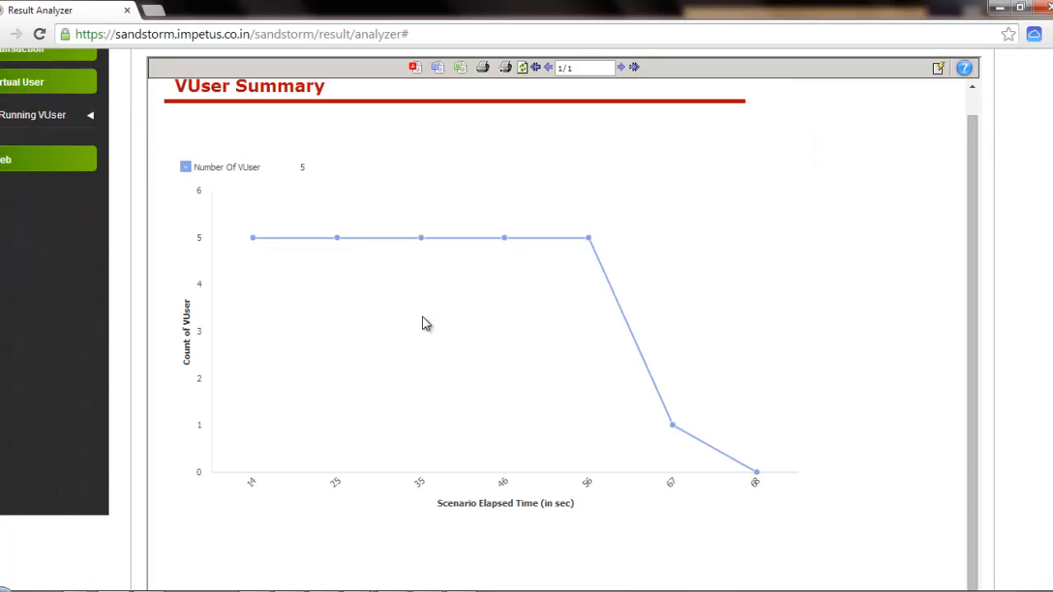
scroll(423, 324, up, 3)
scroll(423, 323, down, 2)
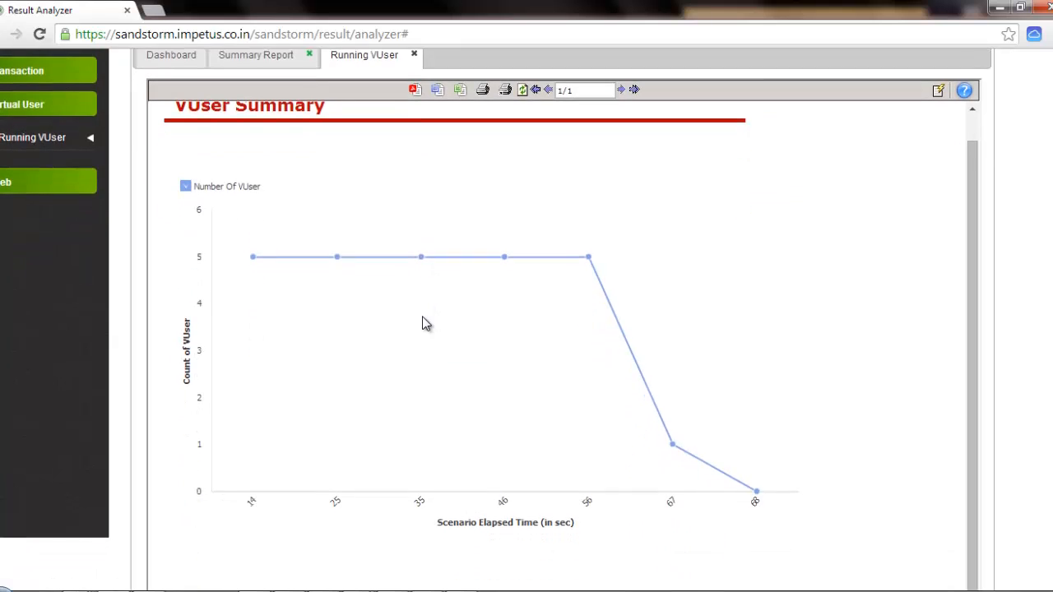
Open the web results' HTTP Response Summary and inspect the slices of the HTTP response code distribution pie chart
click(8, 186)
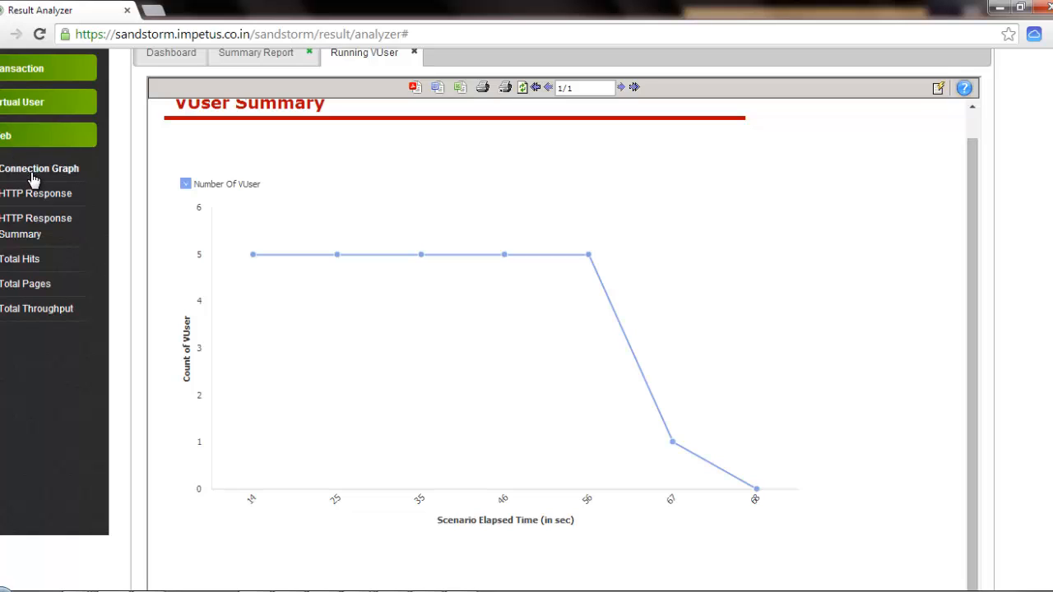
click(35, 229)
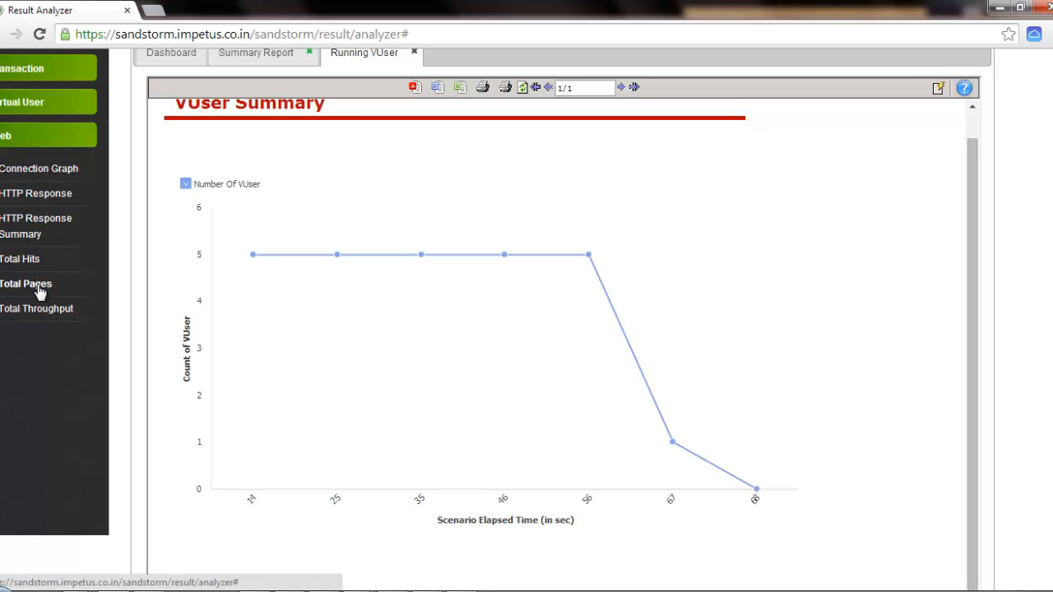
click(41, 219)
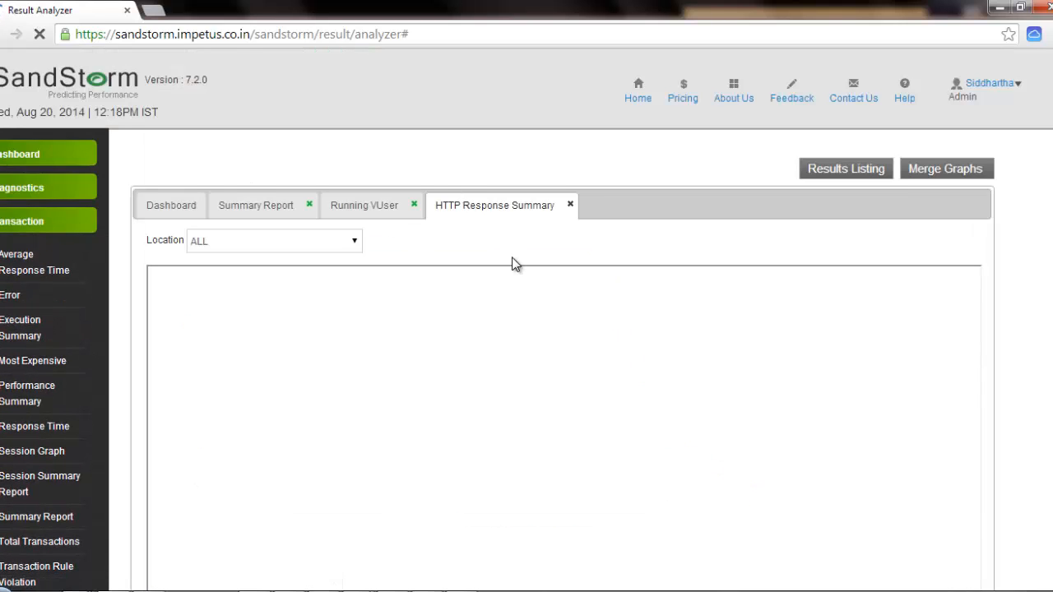
scroll(512, 265, down, 1)
scroll(512, 264, down, 1)
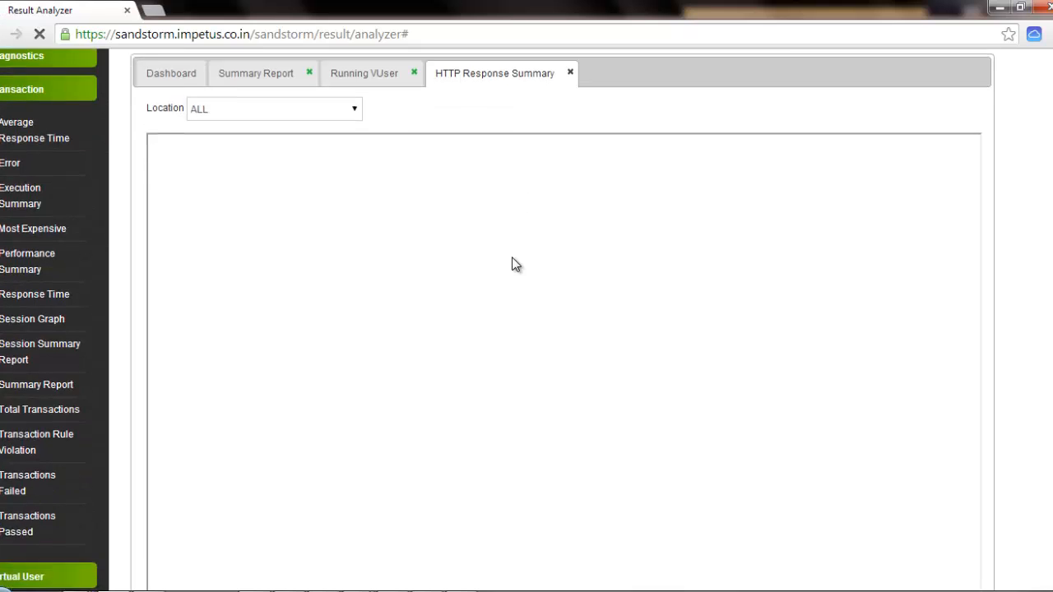
scroll(512, 264, up, 1)
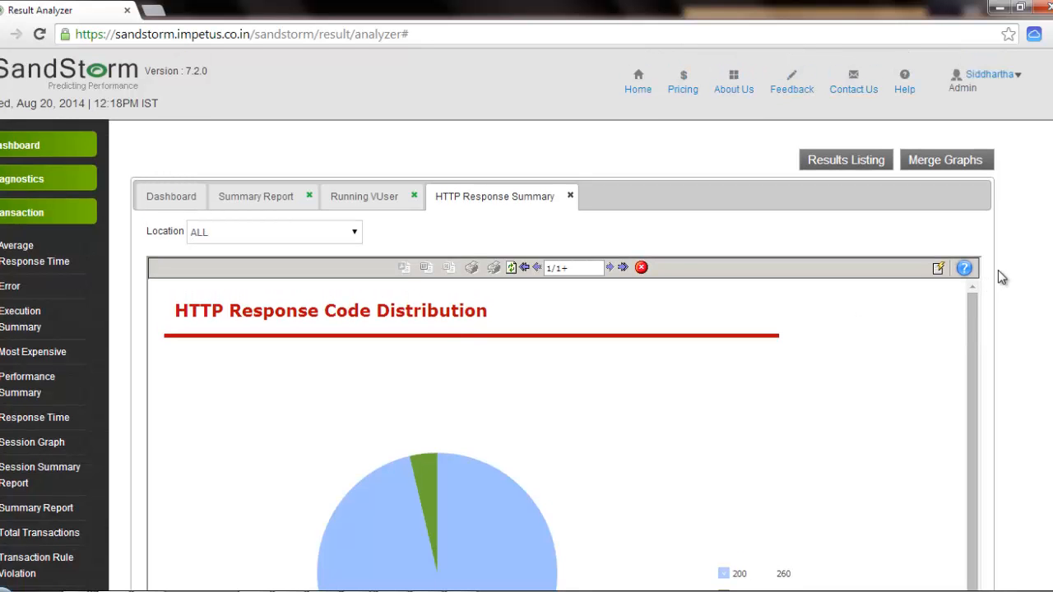
scroll(1012, 271, down, 3)
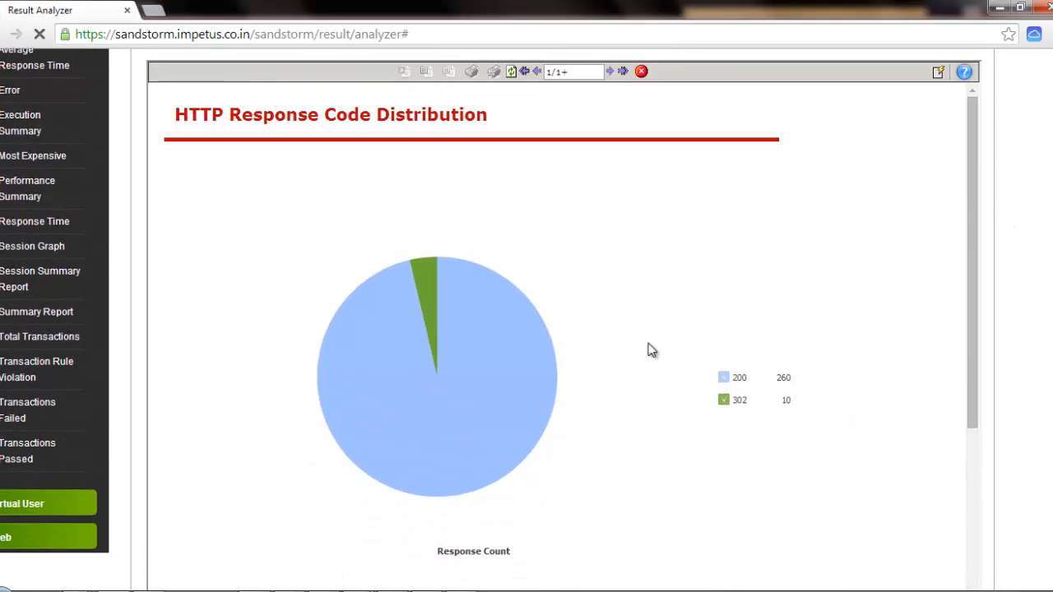
click(404, 402)
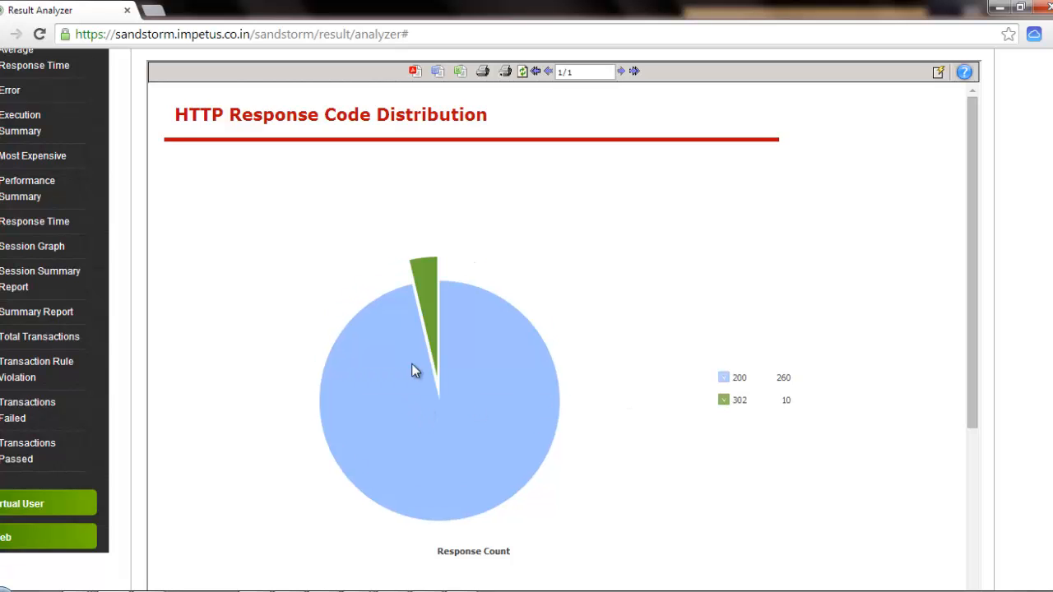
click(401, 318)
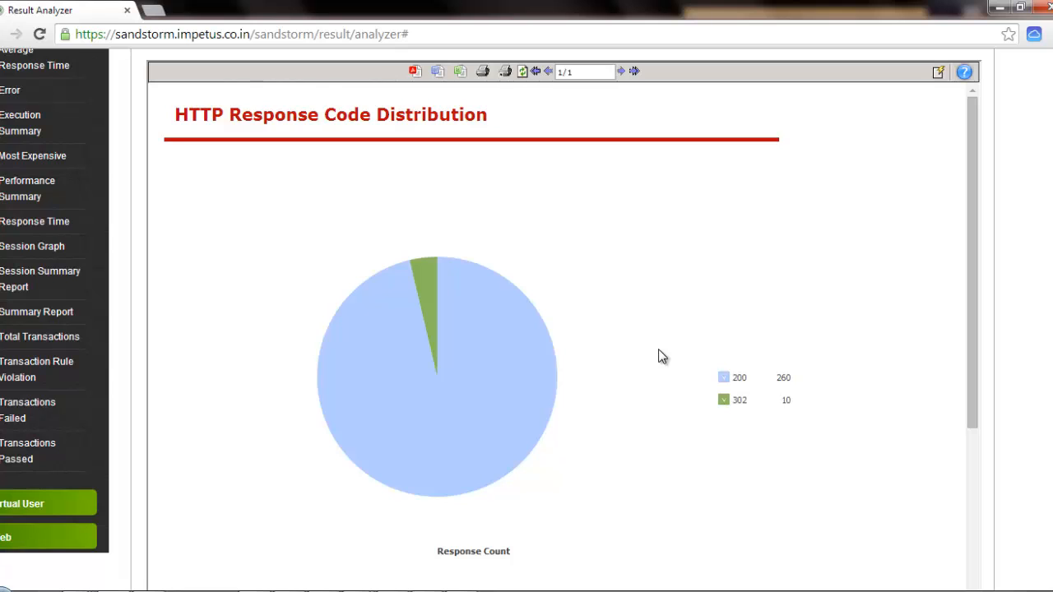
Return to the already opened transaction Summary Report
scroll(662, 356, up, 2)
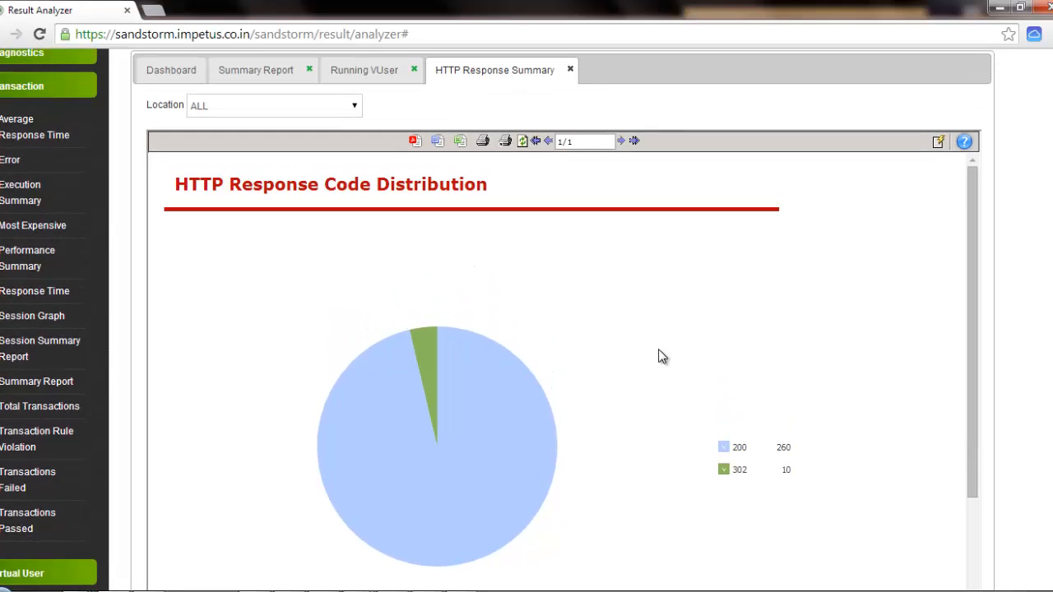
click(255, 73)
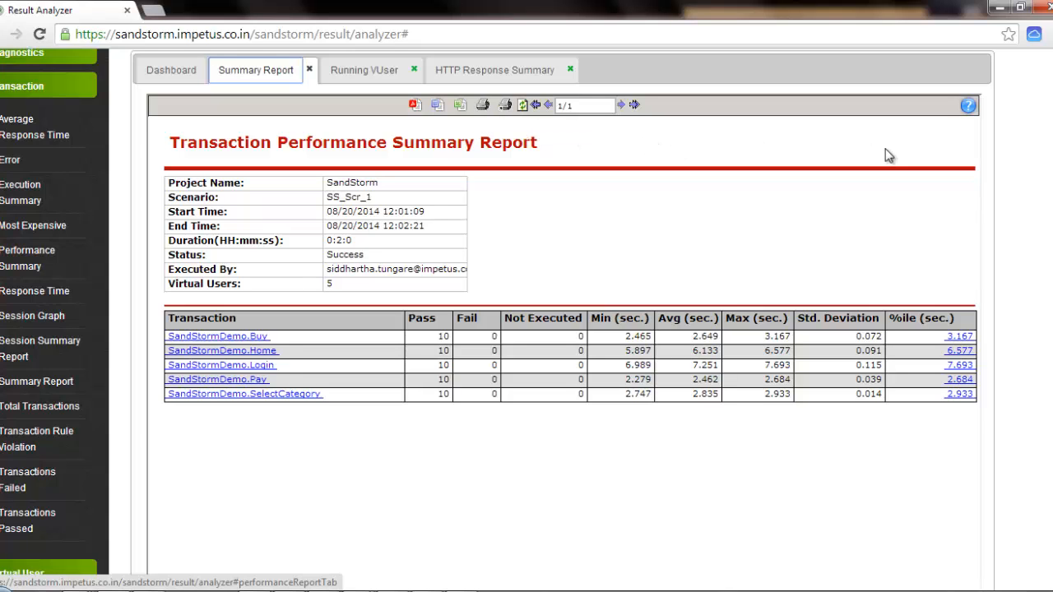
scroll(888, 155, up, 3)
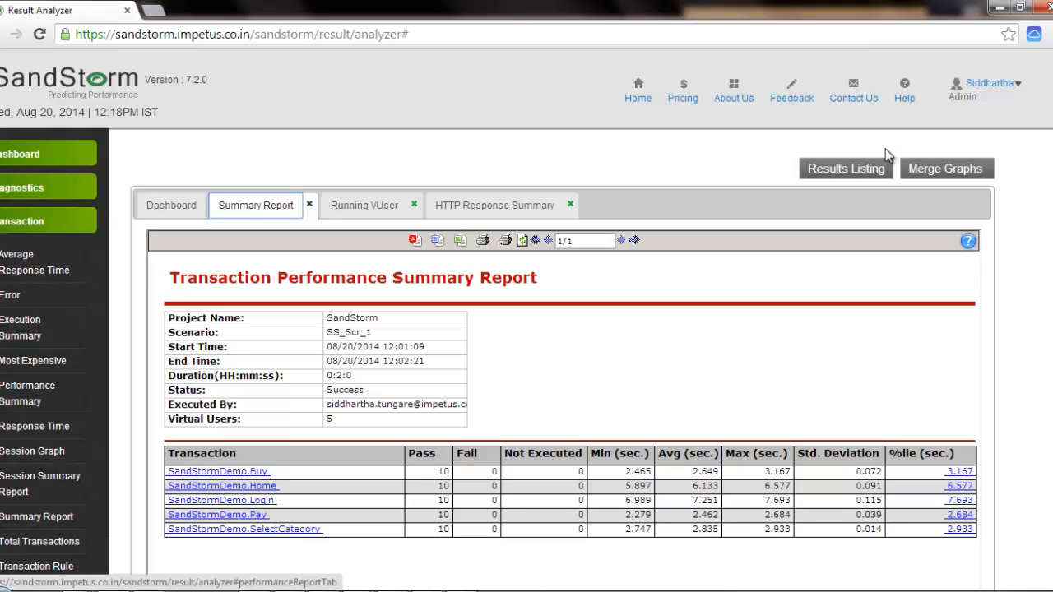
Merge the Average Response Time and Running VUsers graphs and review the combined graph across the scenario's elapsed time
click(947, 171)
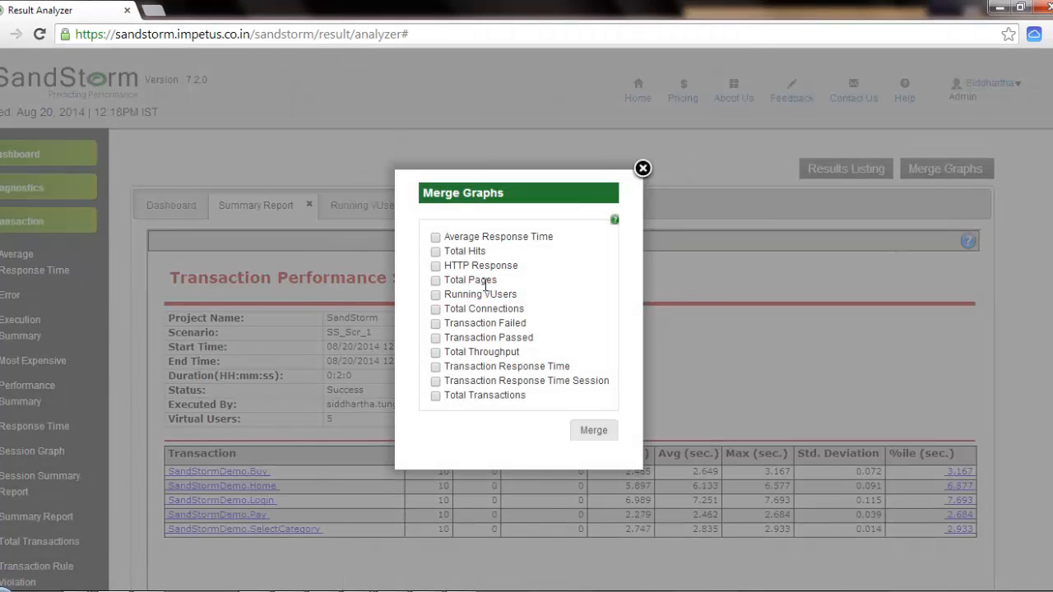
click(435, 237)
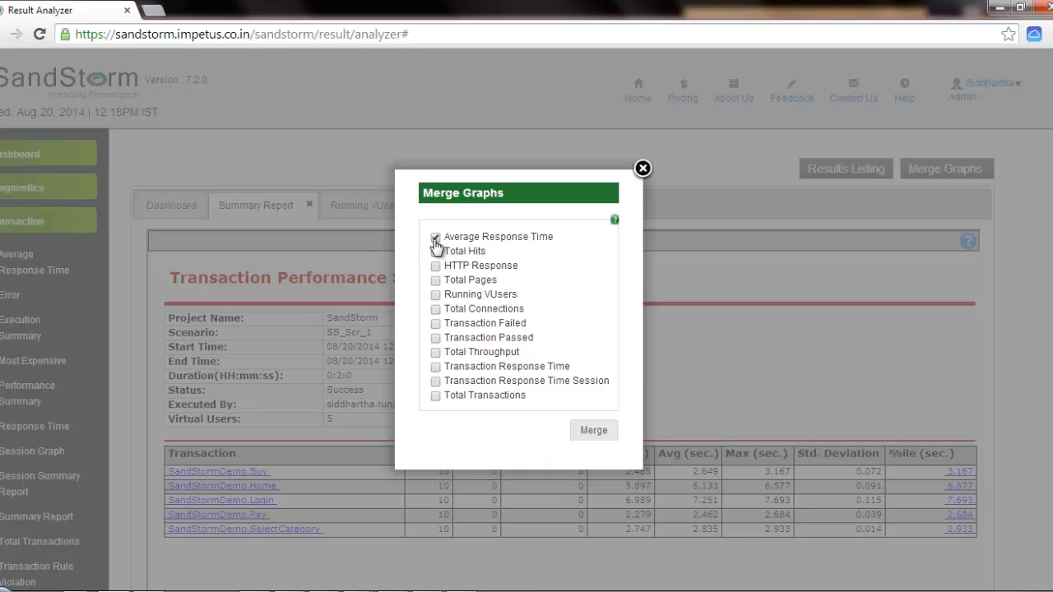
click(436, 294)
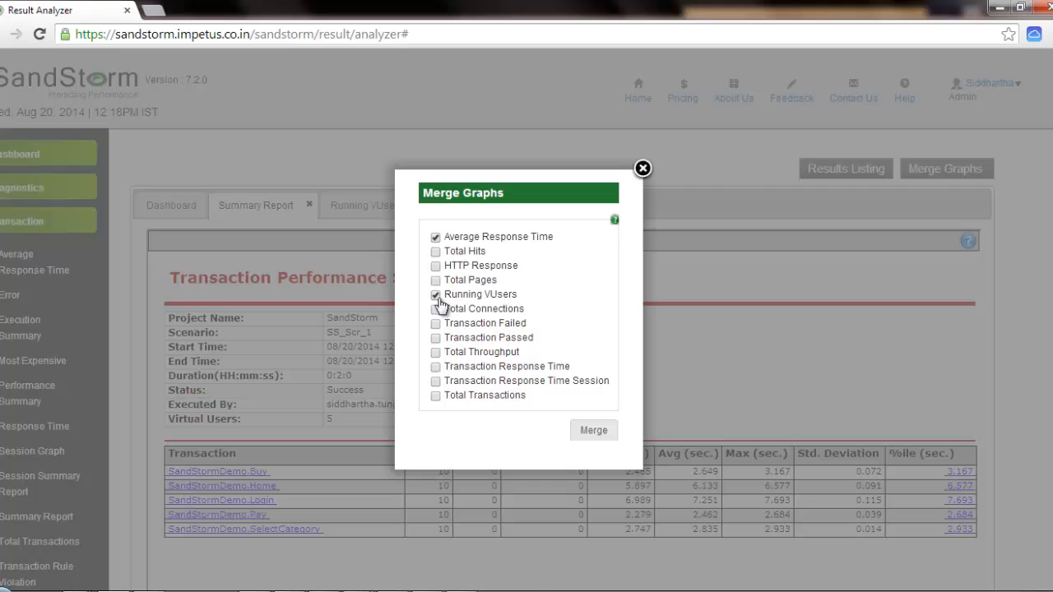
click(594, 431)
scroll(598, 437, down, 2)
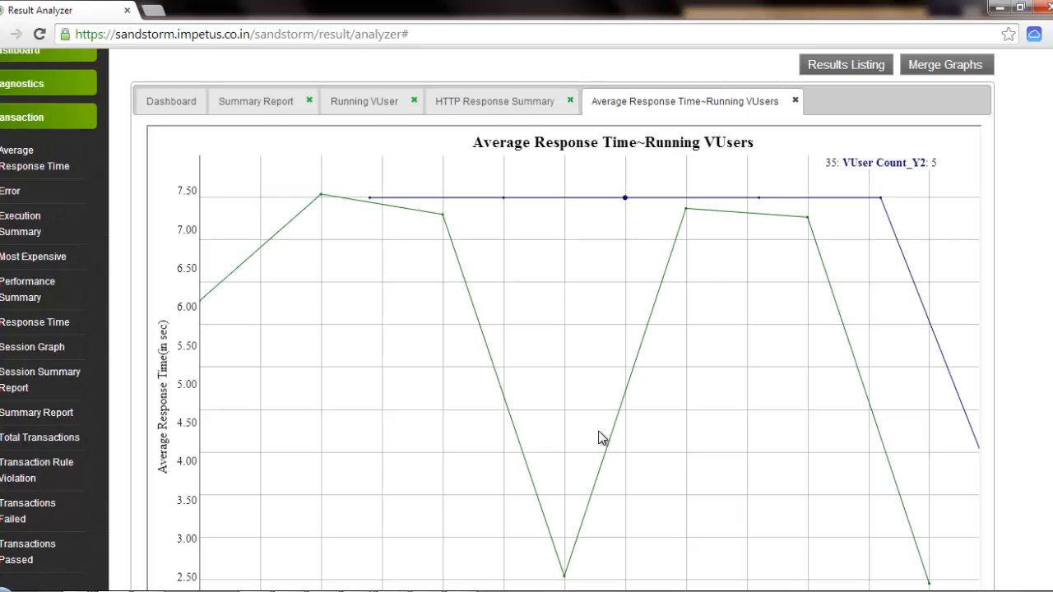
scroll(599, 438, down, 1)
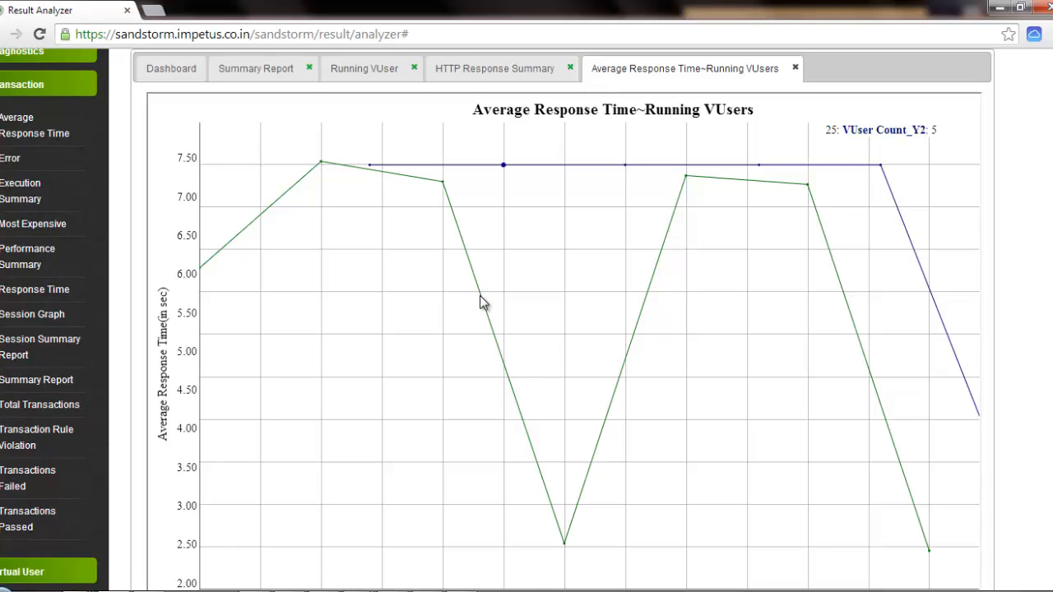
scroll(482, 302, down, 1)
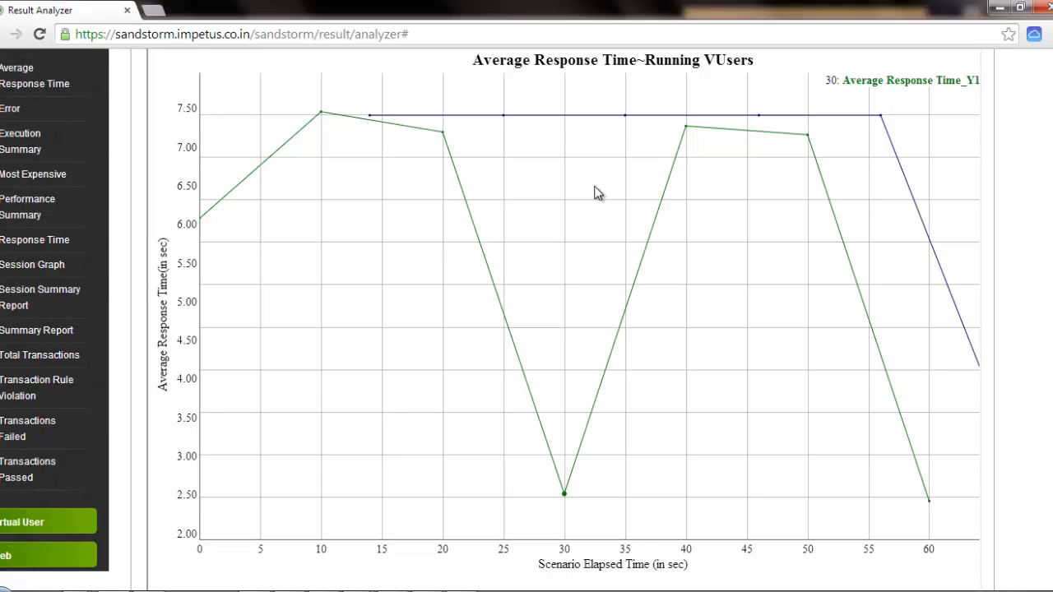
scroll(597, 192, up, 3)
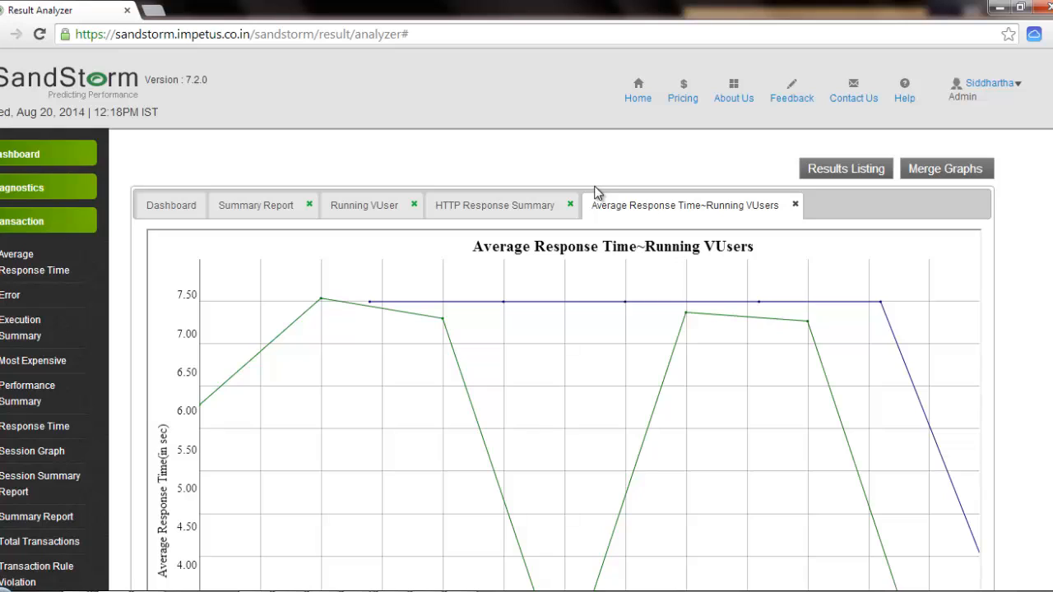